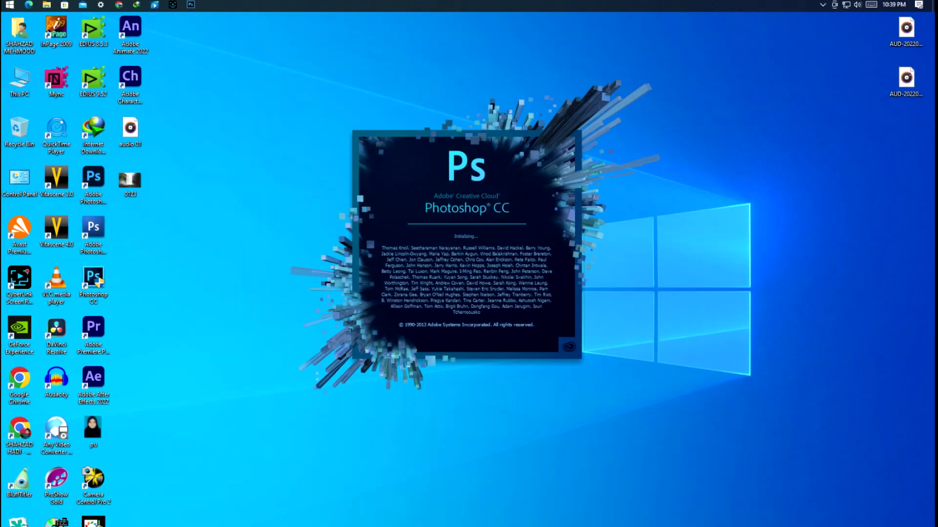
Open the waterfall photo 0123.jpg from the Desktop, then switch to full-screen view and the Move tool
{"action": "right_click", "coordinate": [780, 303]}
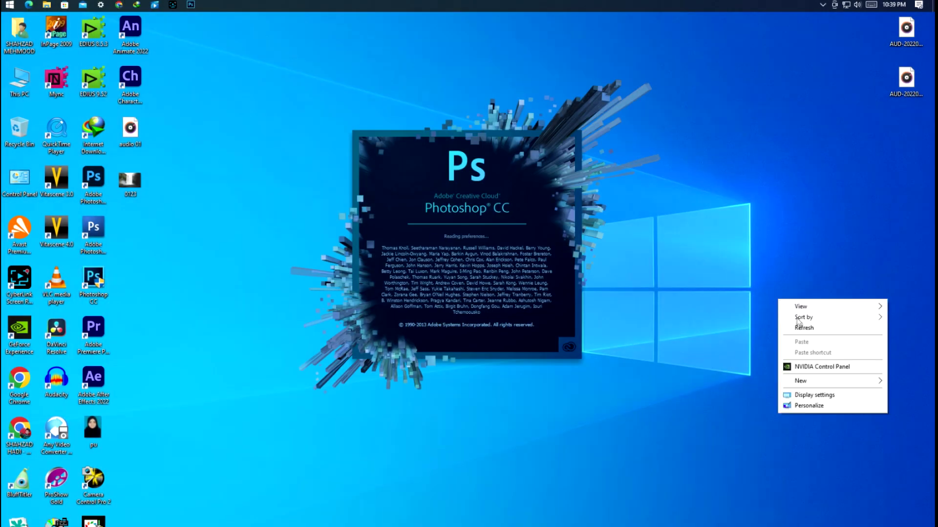
{"action": "left_click", "coordinate": [803, 328]}
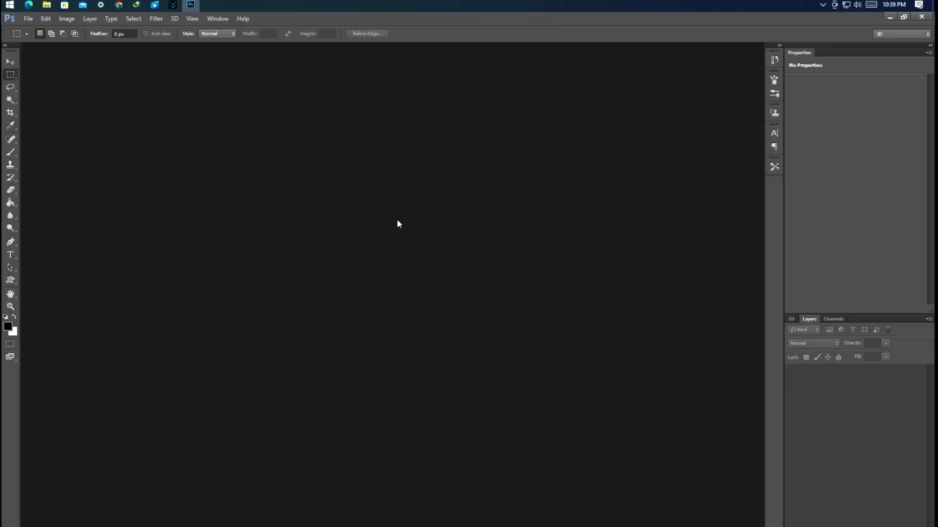
{"action": "double_click", "coordinate": [397, 221]}
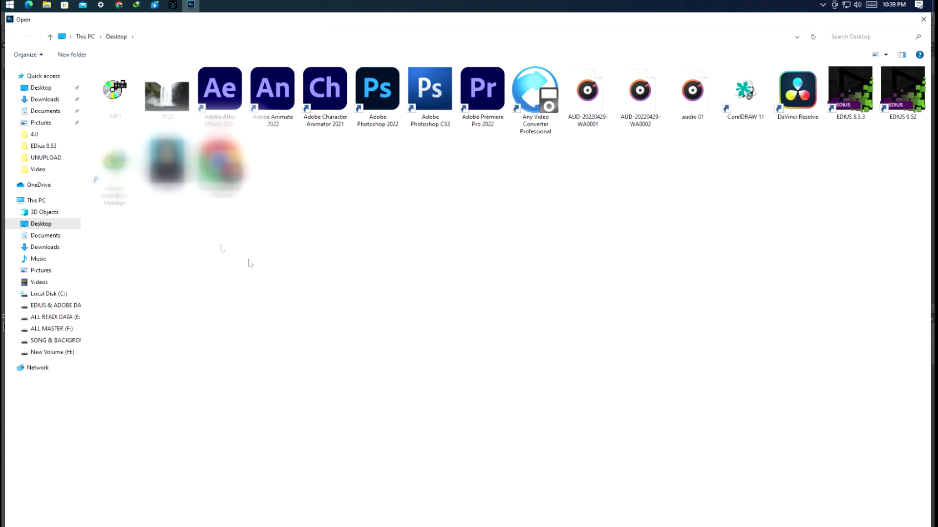
{"action": "double_click", "coordinate": [171, 97]}
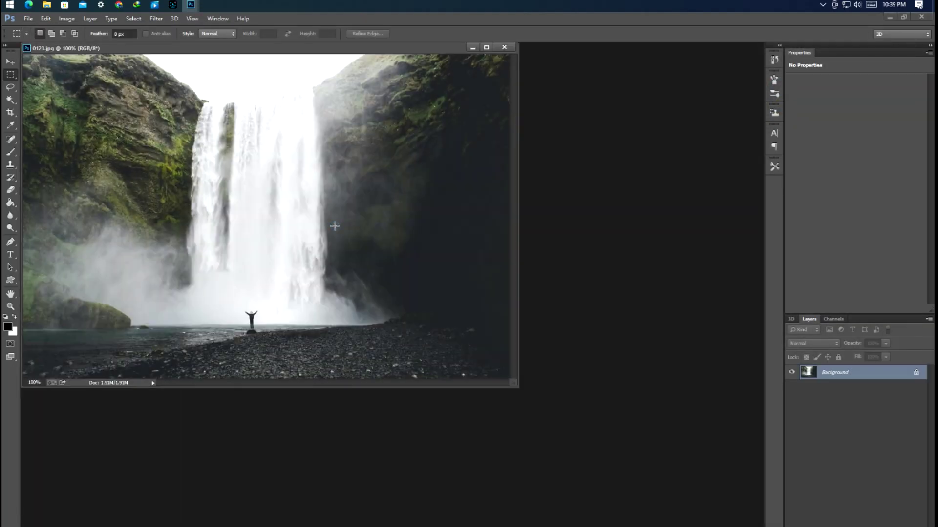
{"action": "key", "text": "v"}
{"action": "key", "text": "f"}
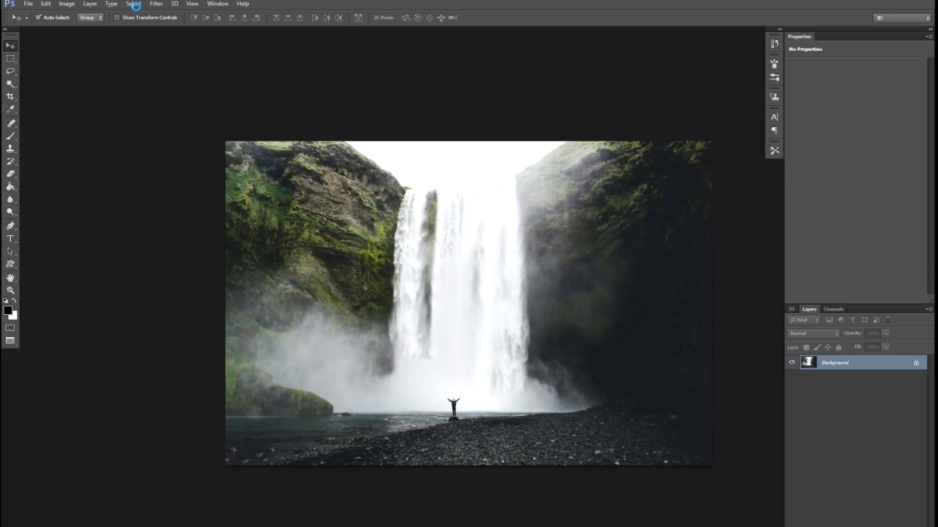
In Camera Raw luminance, darken Aquas, brighten Greens, and set Blues and Purples +100, Magentas +83
{"action": "key", "text": "ctrl+shift+a"}
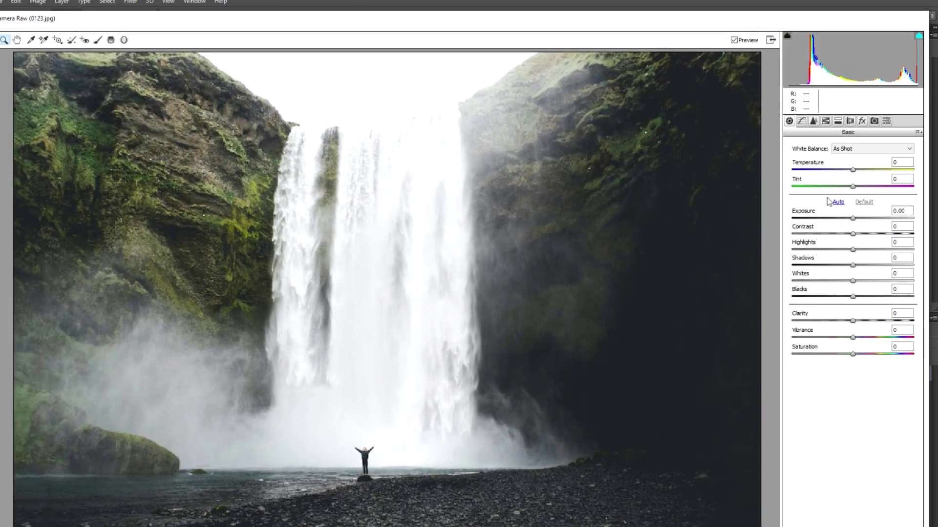
{"action": "left_click", "coordinate": [838, 121]}
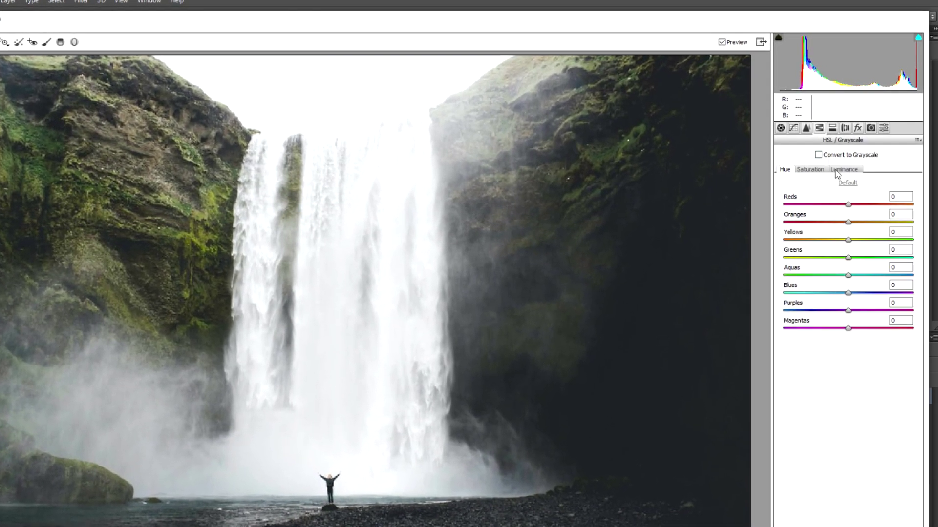
{"action": "left_click", "coordinate": [836, 169]}
{"action": "left_click_drag", "start_coordinate": [848, 275], "coordinate": [781, 295]}
{"action": "mouse_move", "coordinate": [843, 272]}
{"action": "left_mouse_down"}
{"action": "mouse_move", "coordinate": [933, 295]}
{"action": "mouse_move", "coordinate": [906, 288]}
{"action": "left_mouse_up"}
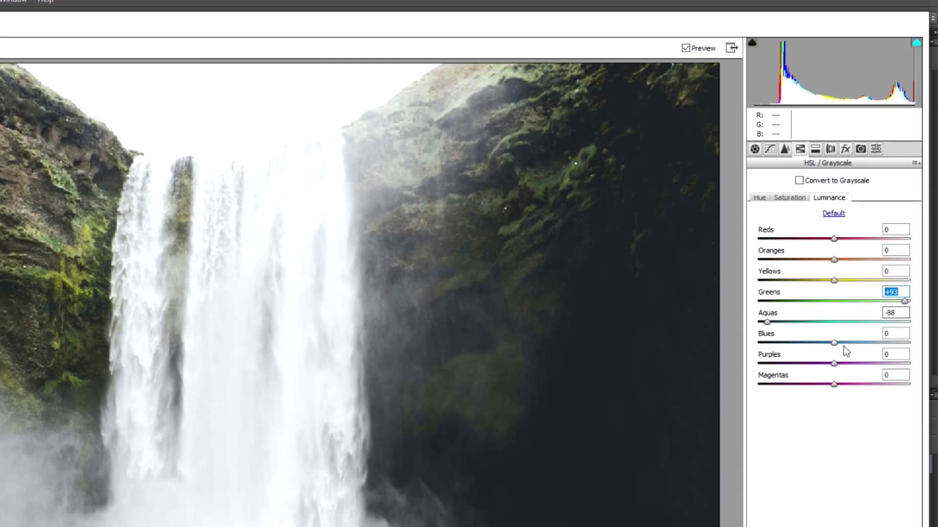
{"action": "left_click_drag", "start_coordinate": [834, 343], "coordinate": [916, 343]}
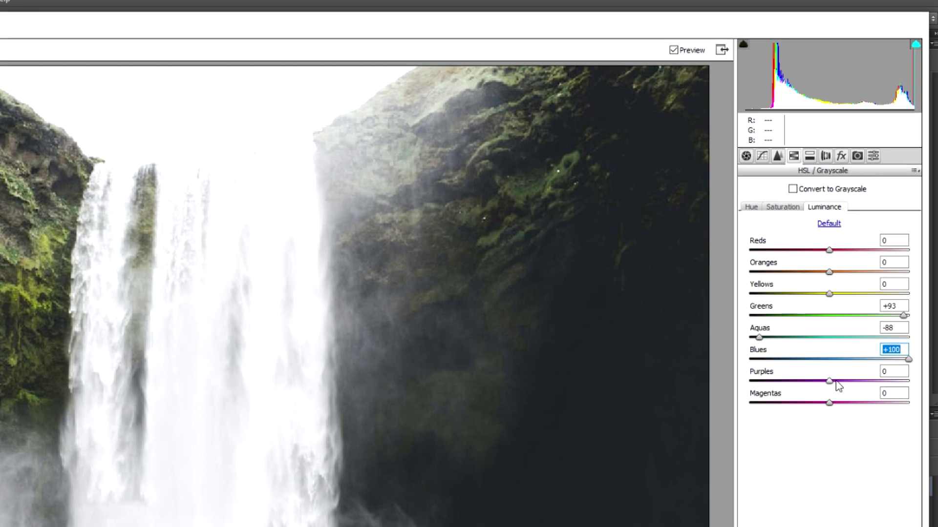
{"action": "left_click_drag", "start_coordinate": [830, 382], "coordinate": [913, 382]}
{"action": "left_click_drag", "start_coordinate": [827, 416], "coordinate": [899, 422]}
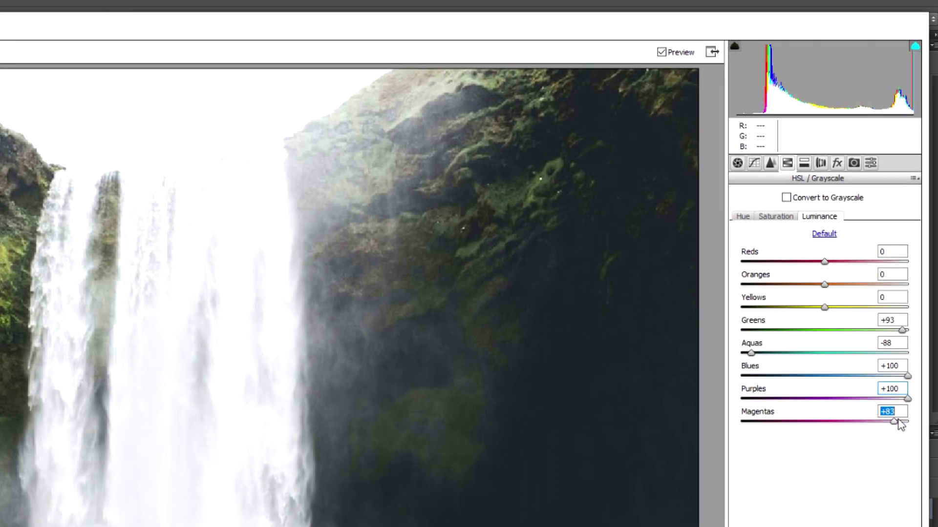
Set saturation to Greens +100, Aquas +100, Blues fully desaturated, Purples +88
{"action": "left_click", "coordinate": [776, 216]}
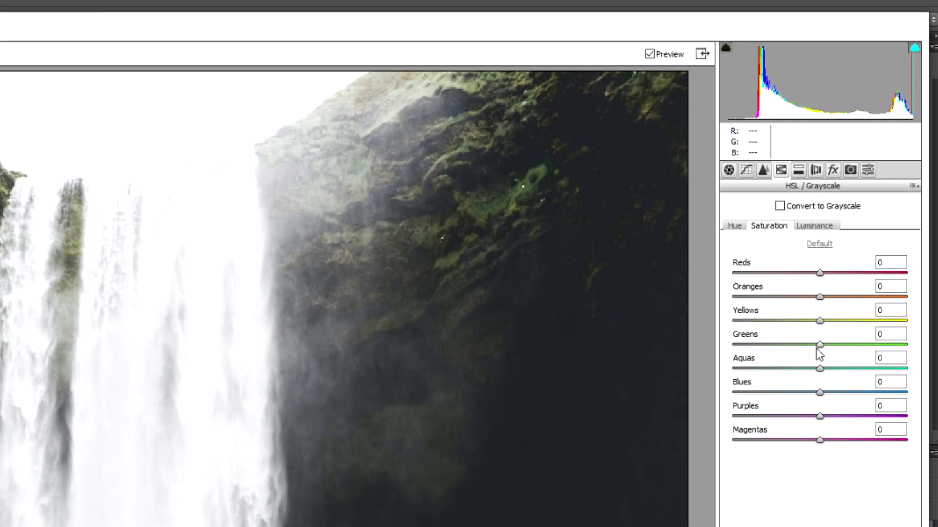
{"action": "left_click_drag", "start_coordinate": [820, 345], "coordinate": [913, 345]}
{"action": "left_click_drag", "start_coordinate": [820, 368], "coordinate": [928, 372]}
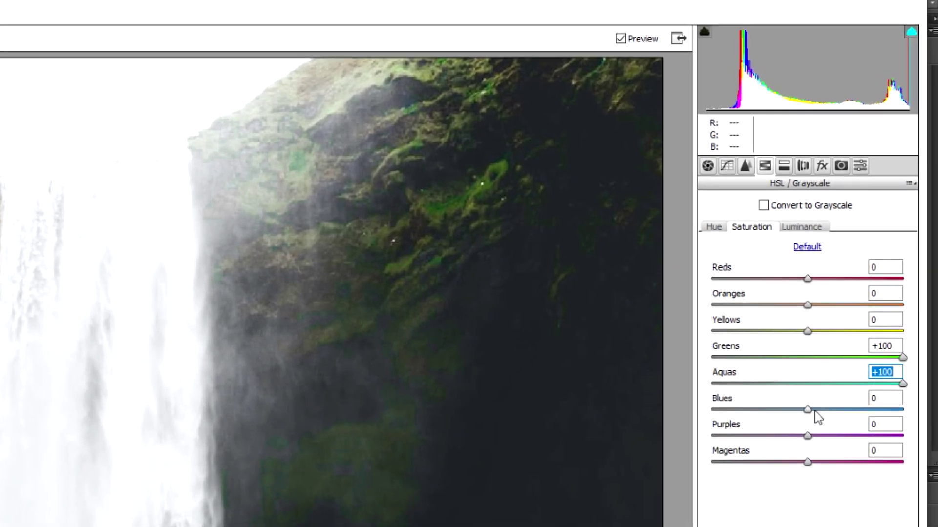
{"action": "left_click_drag", "start_coordinate": [808, 410], "coordinate": [677, 413]}
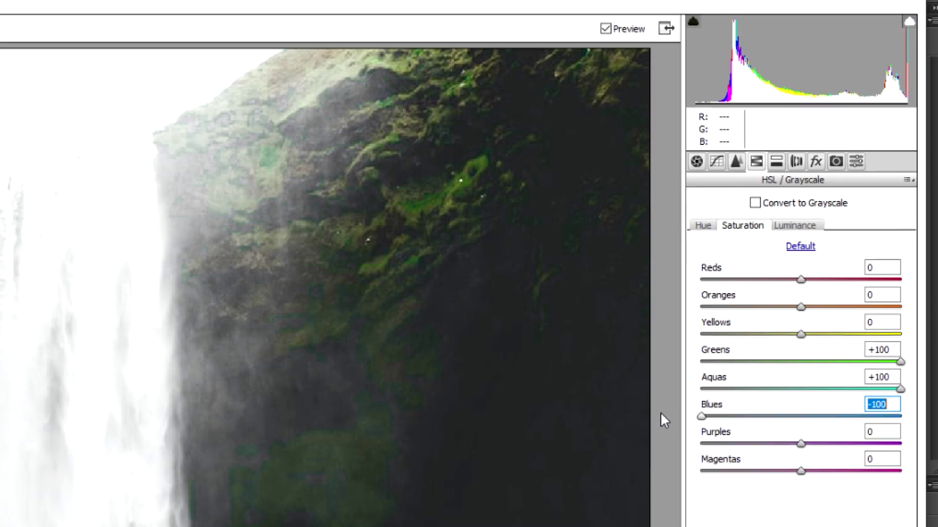
{"action": "left_click_drag", "start_coordinate": [801, 444], "coordinate": [889, 444]}
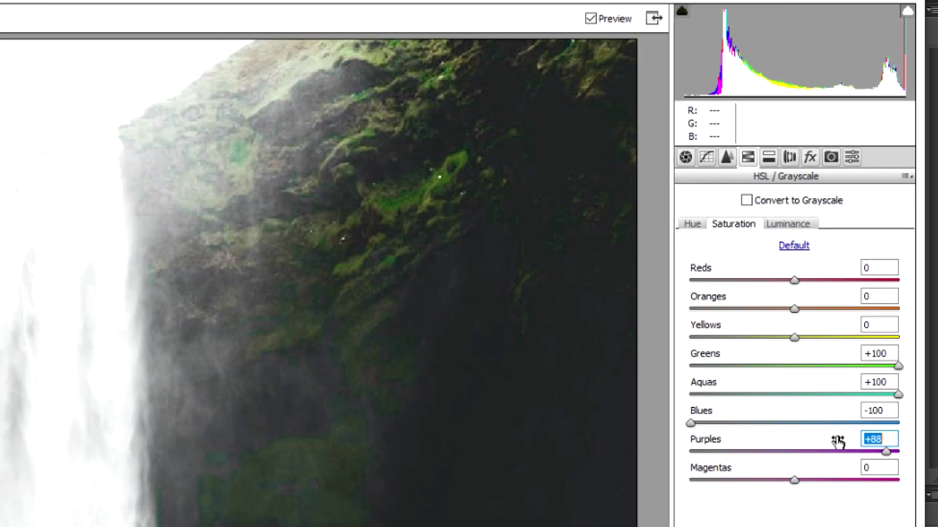
Shift Aquas hue to +100 and Greens hue to -56, then add Clarity +27
{"action": "left_click", "coordinate": [692, 224]}
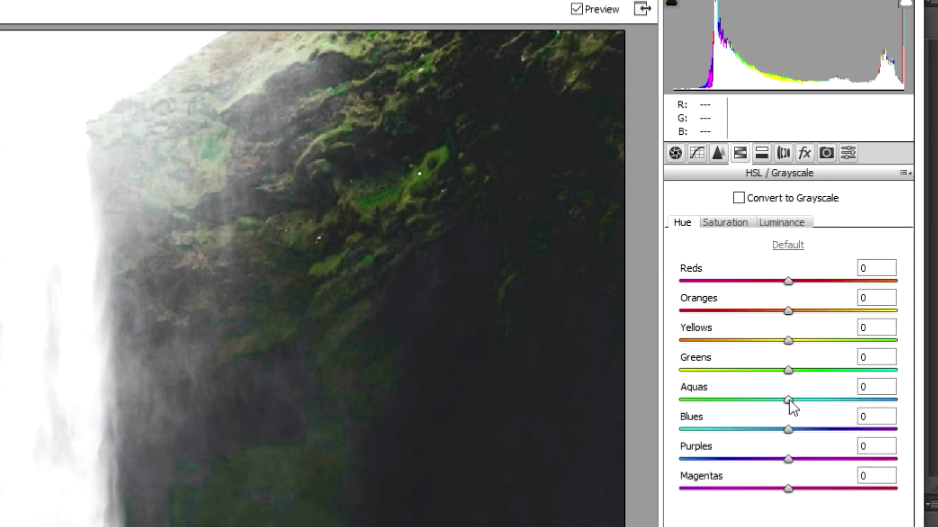
{"action": "left_click_drag", "start_coordinate": [789, 400], "coordinate": [896, 391]}
{"action": "mouse_move", "coordinate": [788, 370]}
{"action": "left_mouse_down"}
{"action": "mouse_move", "coordinate": [917, 378]}
{"action": "mouse_move", "coordinate": [728, 371]}
{"action": "left_mouse_up"}
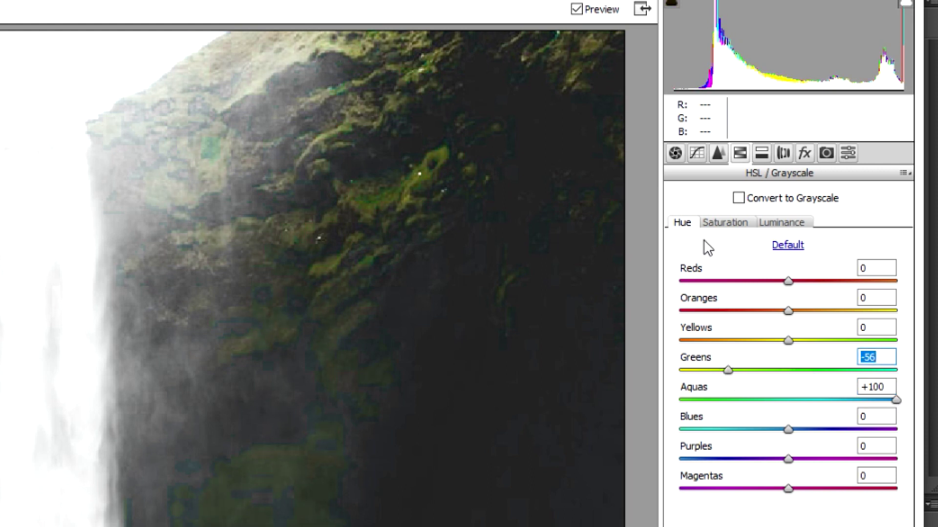
{"action": "left_click", "coordinate": [675, 153]}
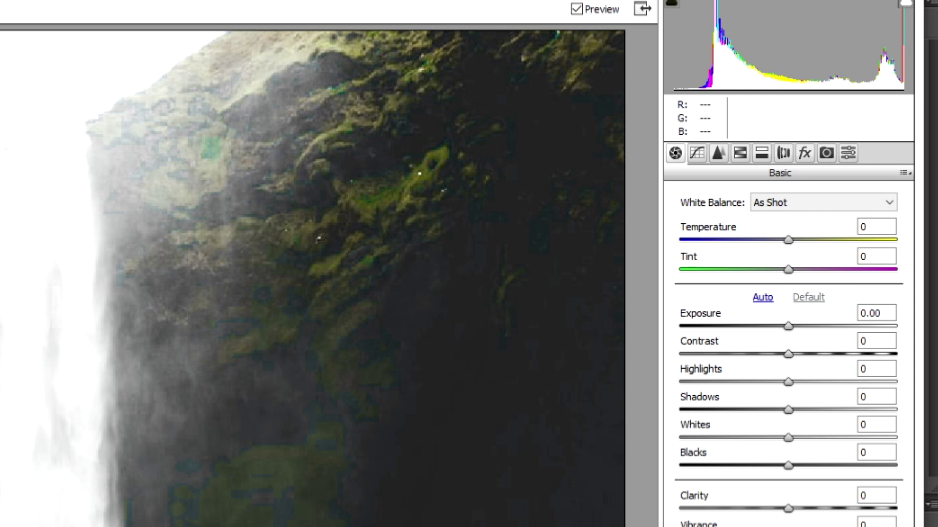
{"action": "mouse_move", "coordinate": [785, 511]}
{"action": "left_mouse_down"}
{"action": "mouse_move", "coordinate": [886, 516]}
{"action": "mouse_move", "coordinate": [822, 519]}
{"action": "left_mouse_up"}
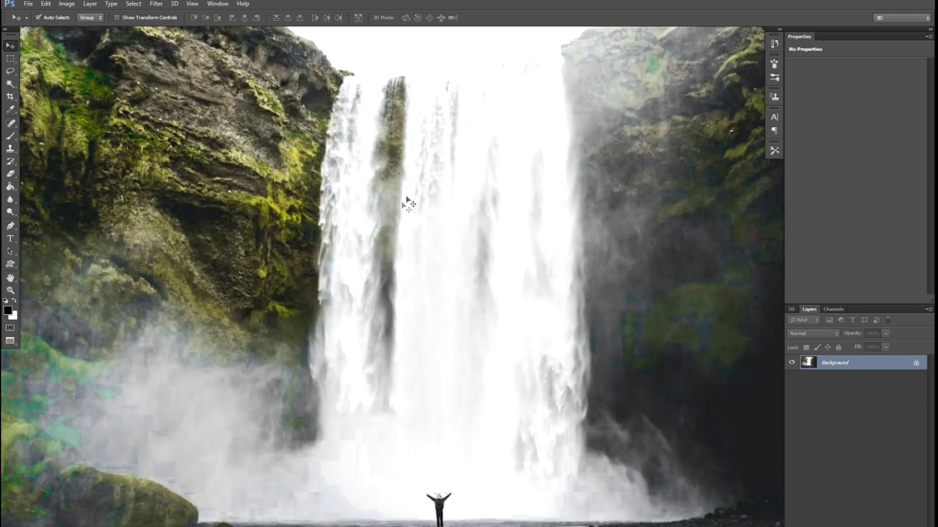
Lasso-select the falling water, leaving out the dark central rock strip
{"action": "left_click_drag", "start_coordinate": [407, 200], "coordinate": [404, 254]}
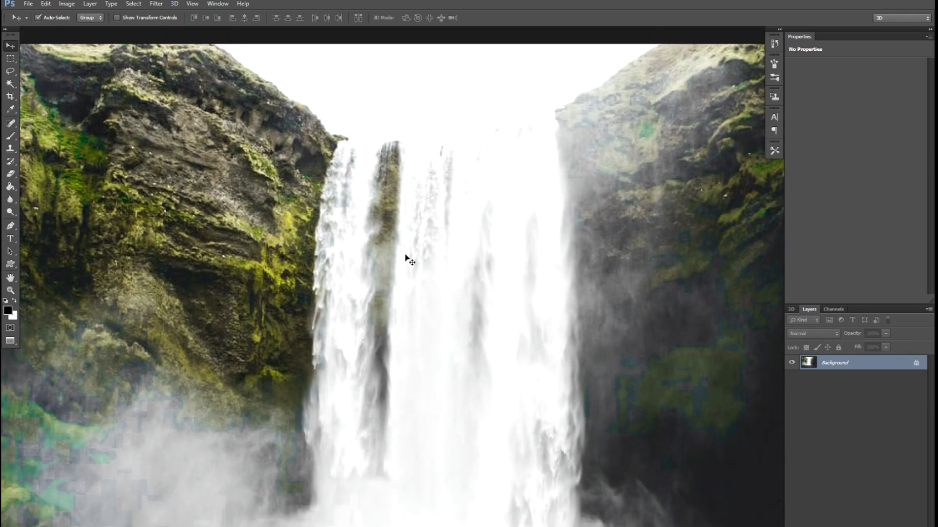
{"action": "key", "text": "l"}
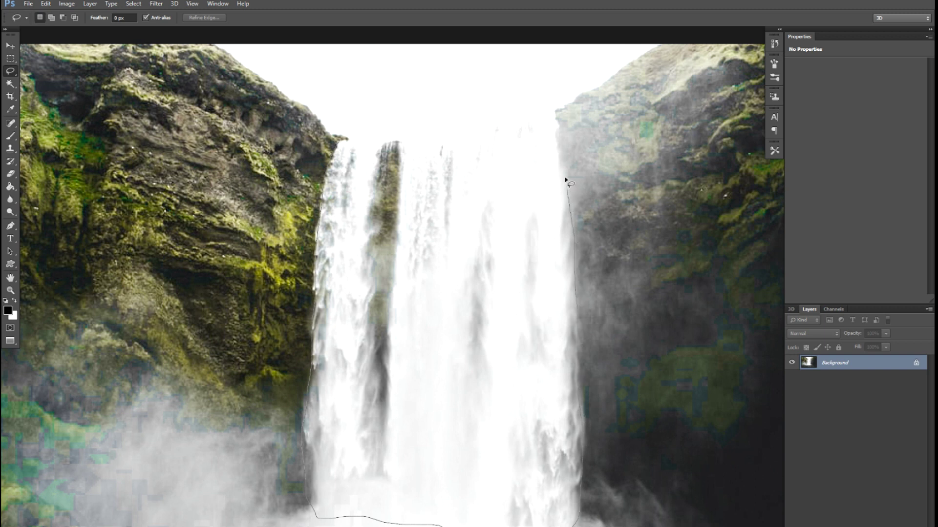
{"action": "left_click_drag", "start_coordinate": [457, 143], "coordinate": [405, 147]}
{"action": "left_click_drag", "start_coordinate": [395, 259], "coordinate": [388, 391]}
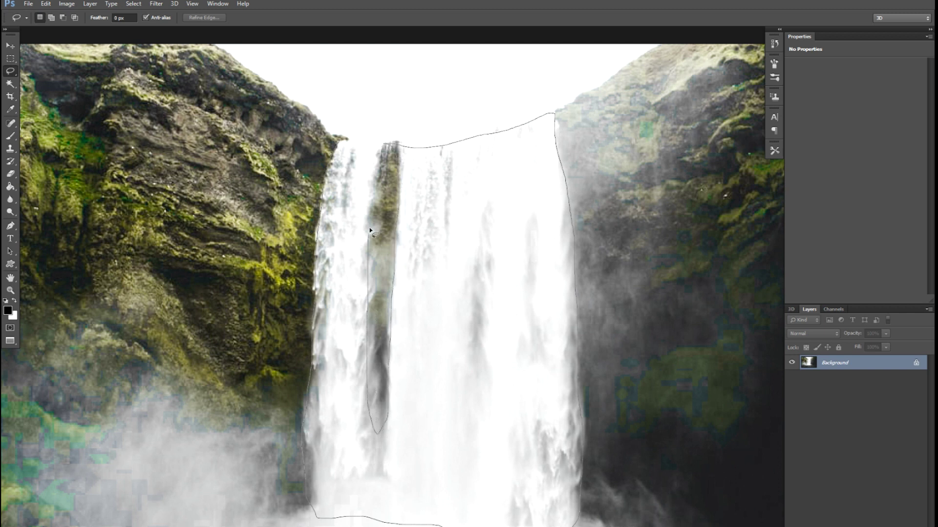
{"action": "left_click_drag", "start_coordinate": [351, 143], "coordinate": [351, 144]}
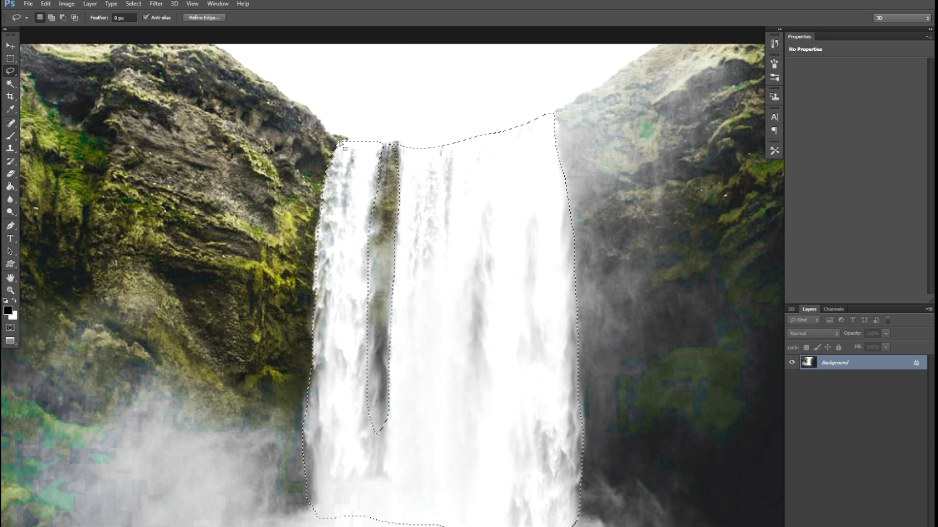
Feather the waterfall selection by 10 px and copy it onto a new Layer 1
{"action": "right_click", "coordinate": [473, 196]}
{"action": "left_click", "coordinate": [497, 223]}
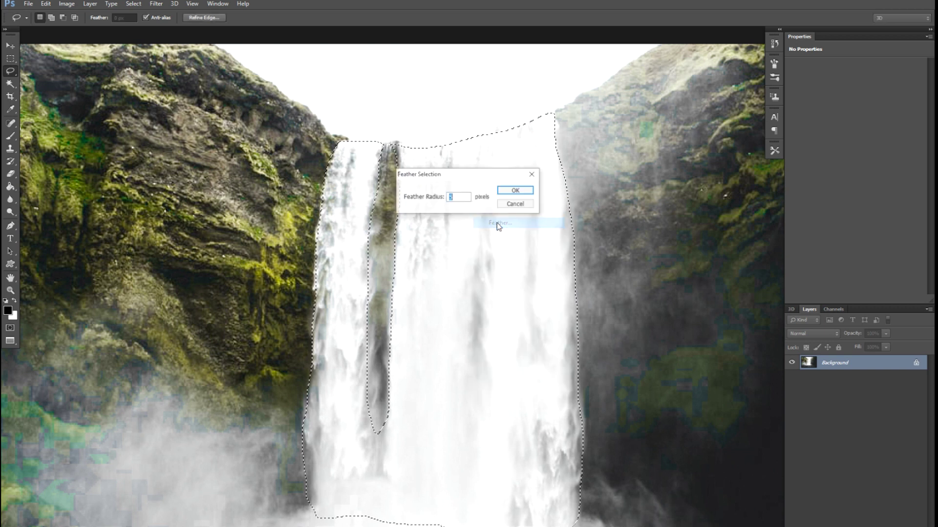
{"action": "type", "text": "10"}
{"action": "key", "text": "Return"}
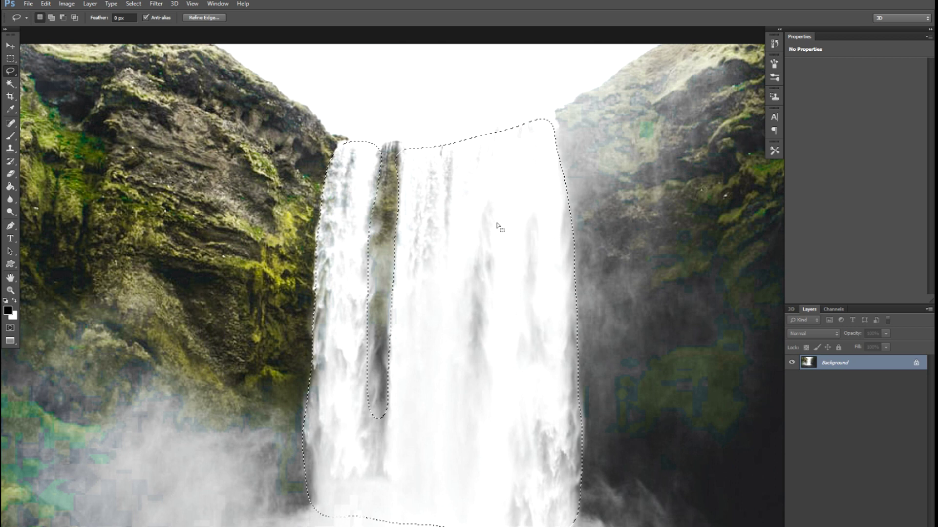
{"action": "key", "text": "ctrl+j"}
{"action": "key", "text": "v"}
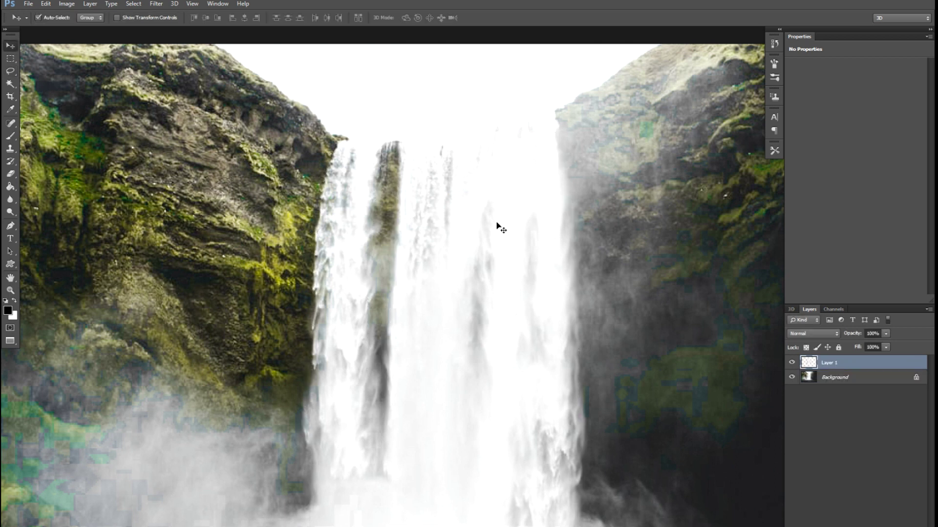
Check the Layer 1 cutout by toggling the Background's visibility, then zoom in on the waterfall
{"action": "scroll", "coordinate": [498, 226], "scroll_direction": "down", "scroll_amount": 2}
{"action": "key", "text": "ctrl+plus"}
{"action": "key", "text": "ctrl+plus"}
{"action": "key", "text": "ctrl+plus"}
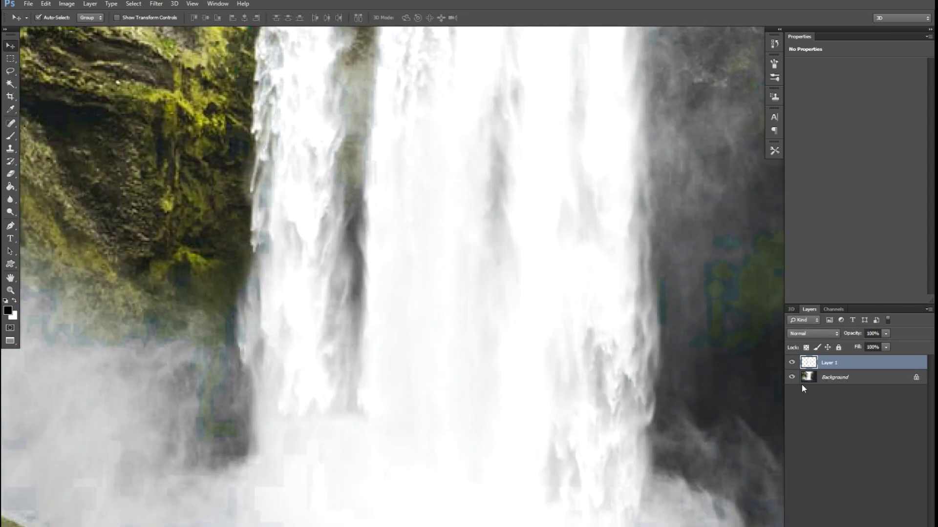
{"action": "key", "text": "ctrl+minus"}
{"action": "key", "text": "ctrl+minus"}
{"action": "key", "text": "ctrl+minus"}
{"action": "left_click", "coordinate": [791, 377]}
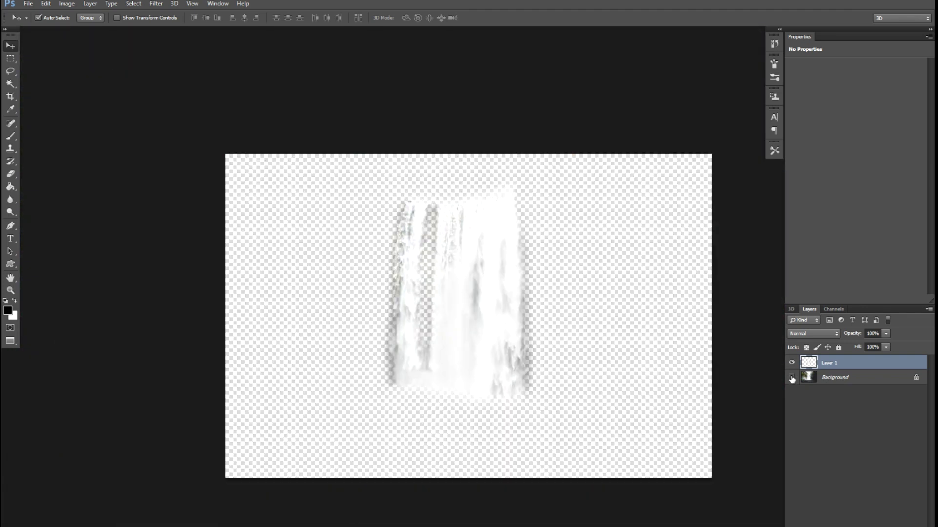
{"action": "left_click", "coordinate": [791, 377]}
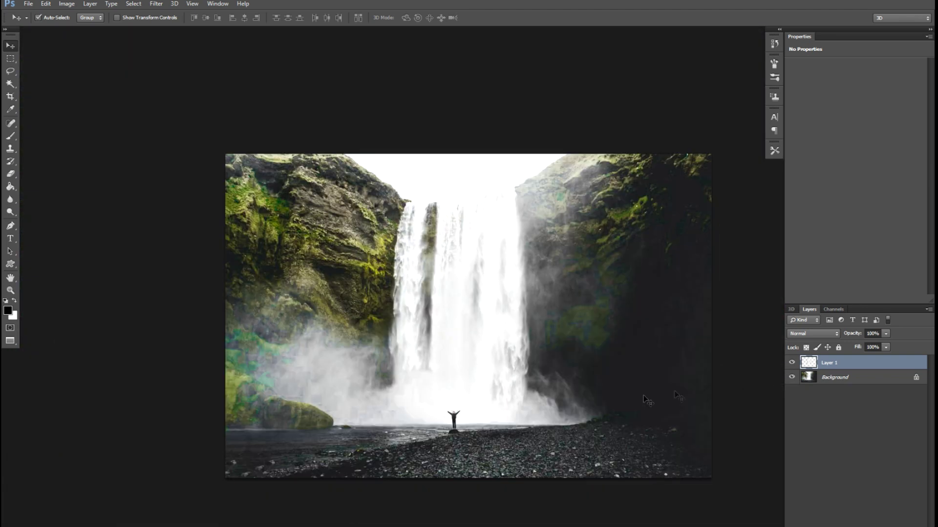
{"action": "left_click", "coordinate": [791, 377]}
{"action": "key", "text": "ctrl+plus"}
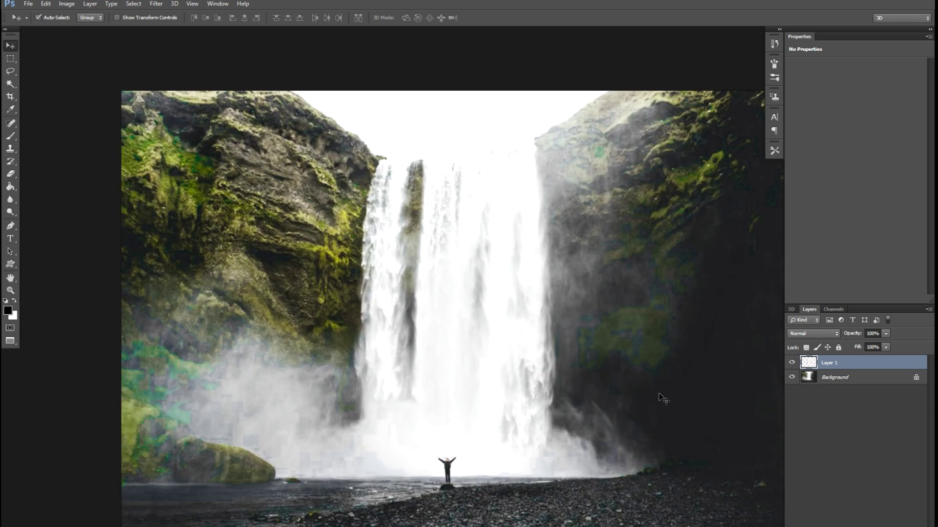
{"action": "key", "text": "ctrl+plus"}
Lasso-select the mist patches at the lower left and lower right of the waterfall
{"action": "key", "text": "l"}
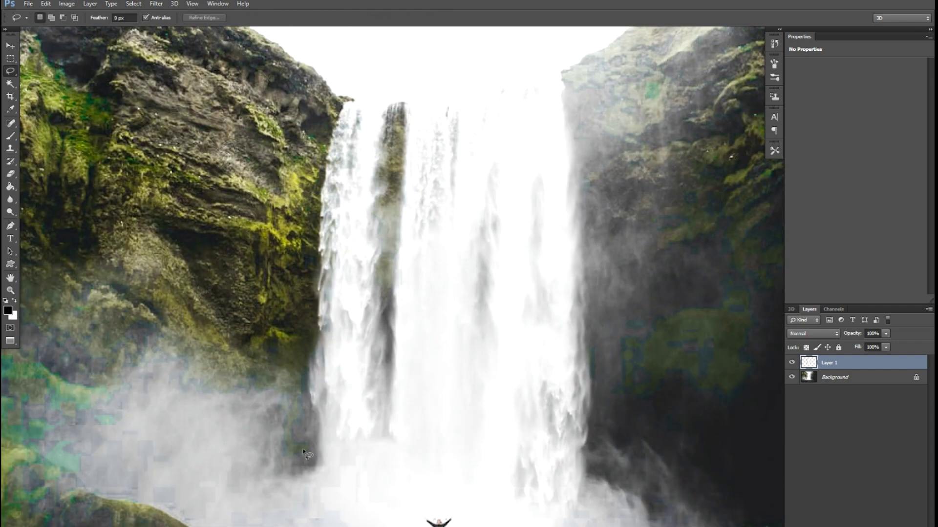
{"action": "left_click_drag", "start_coordinate": [258, 489], "coordinate": [160, 505]}
{"action": "left_click_drag", "start_coordinate": [322, 427], "coordinate": [320, 433]}
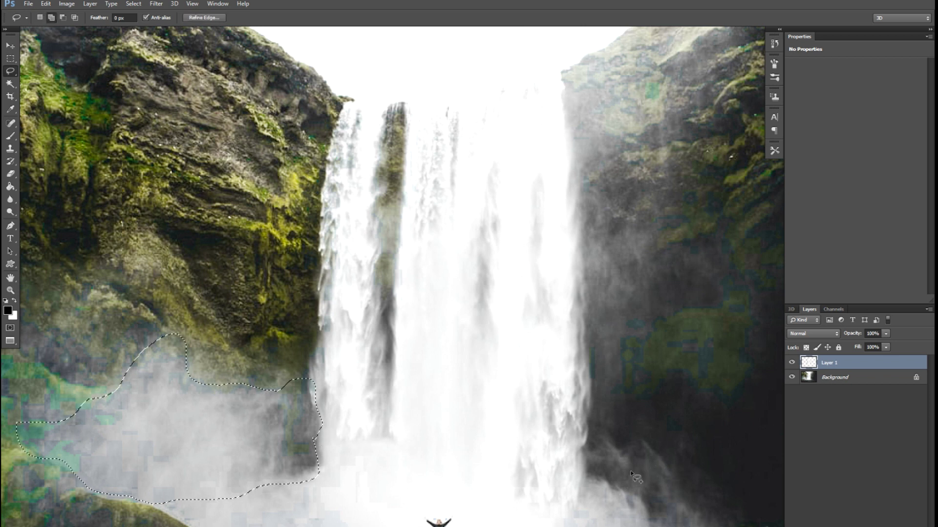
{"action": "mouse_move", "coordinate": [588, 455]}
{"action": "left_mouse_down"}
{"action": "mouse_move", "coordinate": [743, 492]}
{"action": "mouse_move", "coordinate": [740, 526]}
{"action": "left_mouse_up"}
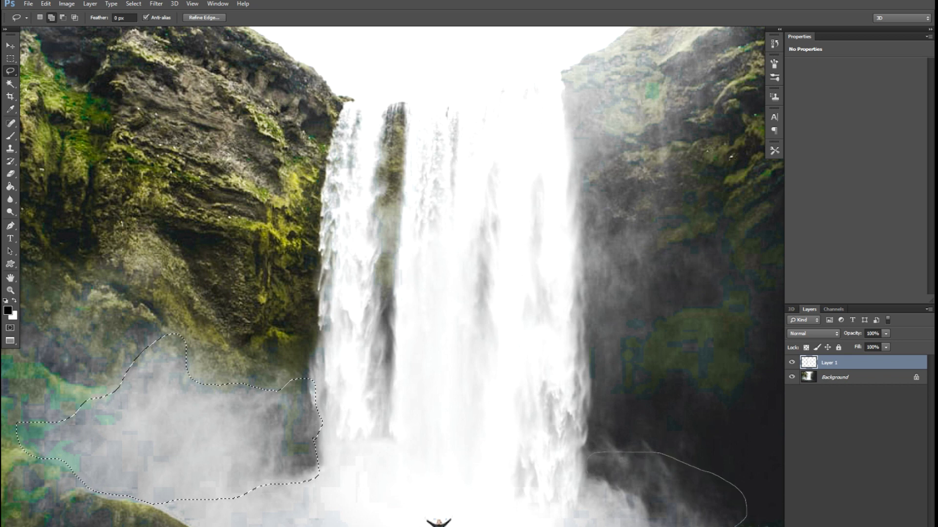
{"action": "left_click_drag", "start_coordinate": [585, 474], "coordinate": [586, 472]}
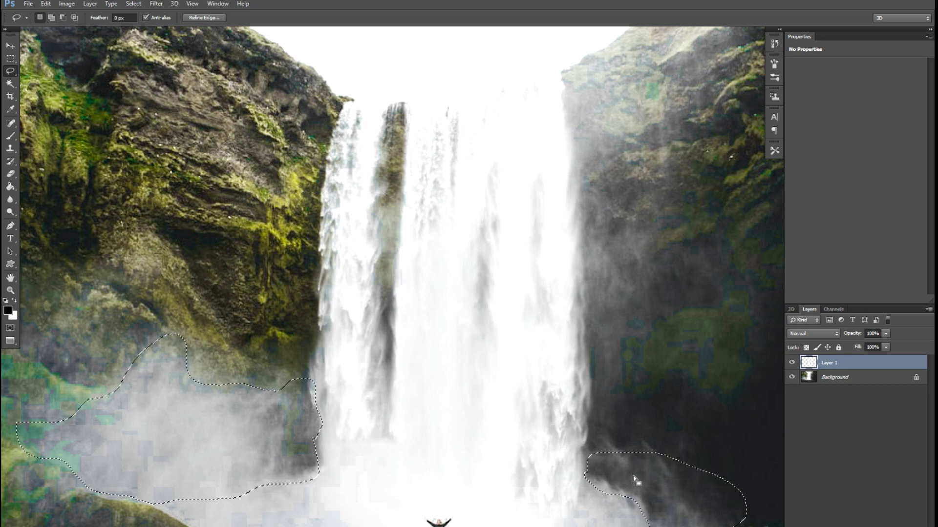
Feather the mist selection by 10 px and copy it onto a new Layer 2
{"action": "right_click", "coordinate": [634, 477]}
{"action": "left_click", "coordinate": [671, 299]}
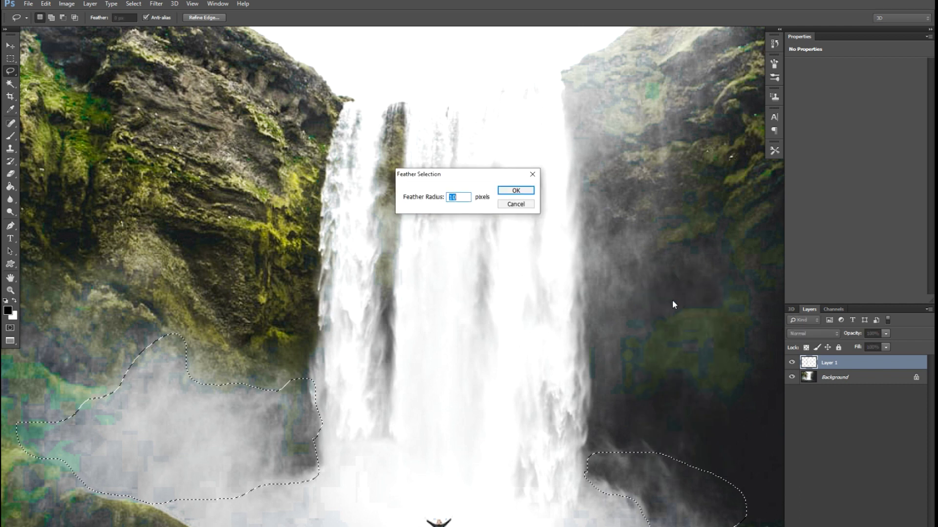
{"action": "key", "text": "Return"}
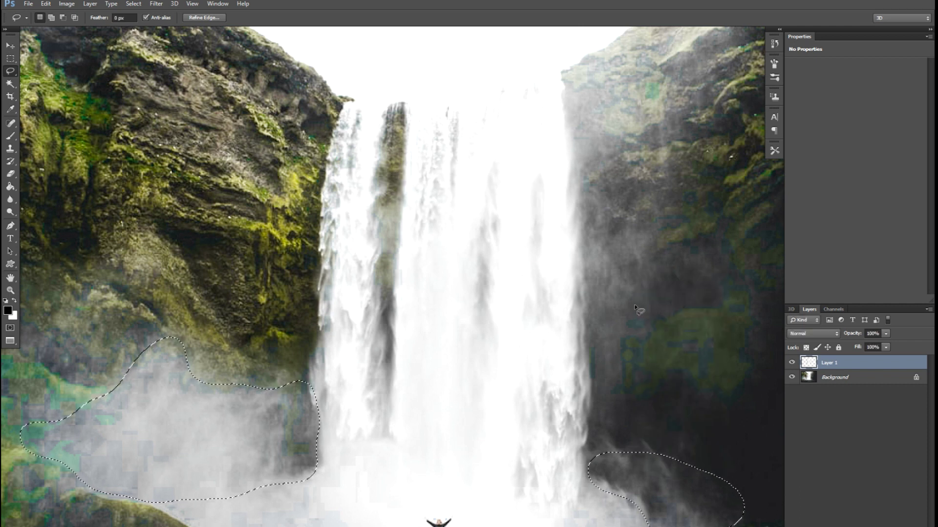
{"action": "key", "text": "ctrl+j"}
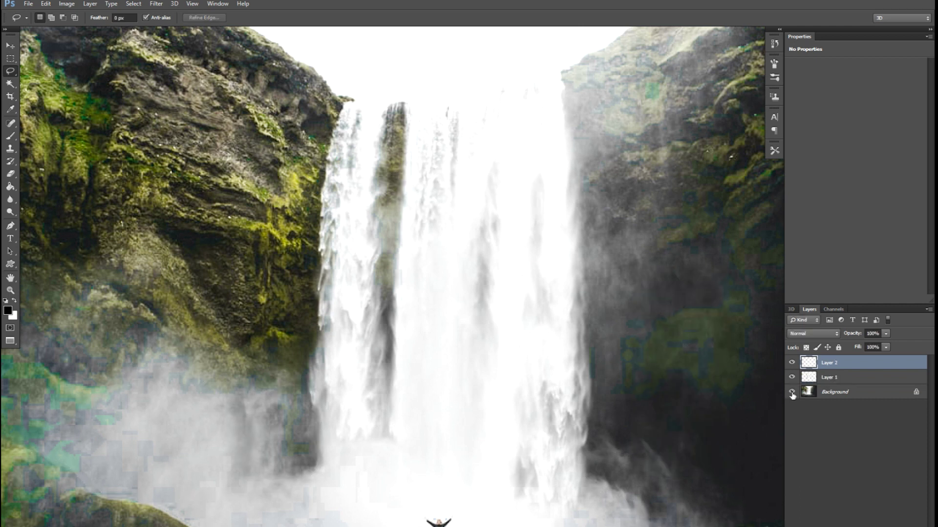
Undo the first mist copy and recopy the mist from the Background onto a new layer
{"action": "left_click", "coordinate": [791, 392]}
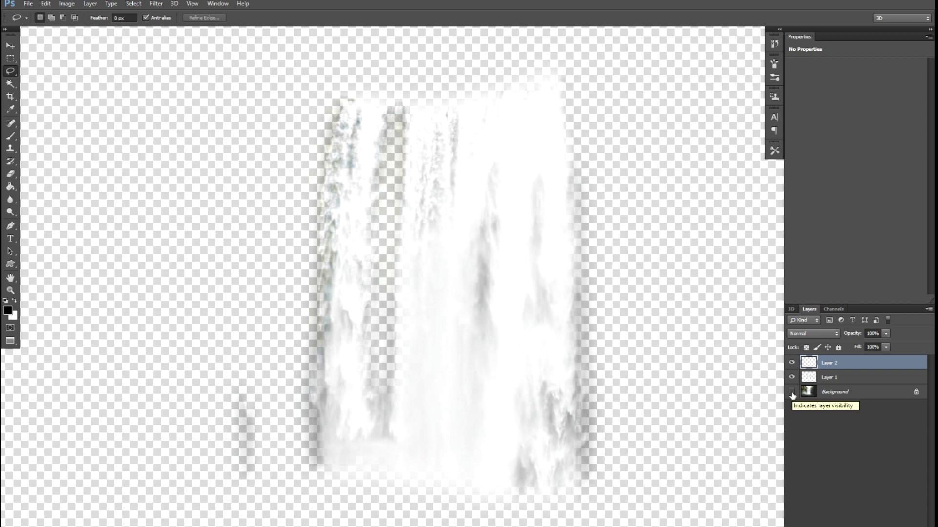
{"action": "left_click", "coordinate": [792, 393]}
{"action": "key", "text": "ctrl+alt+z"}
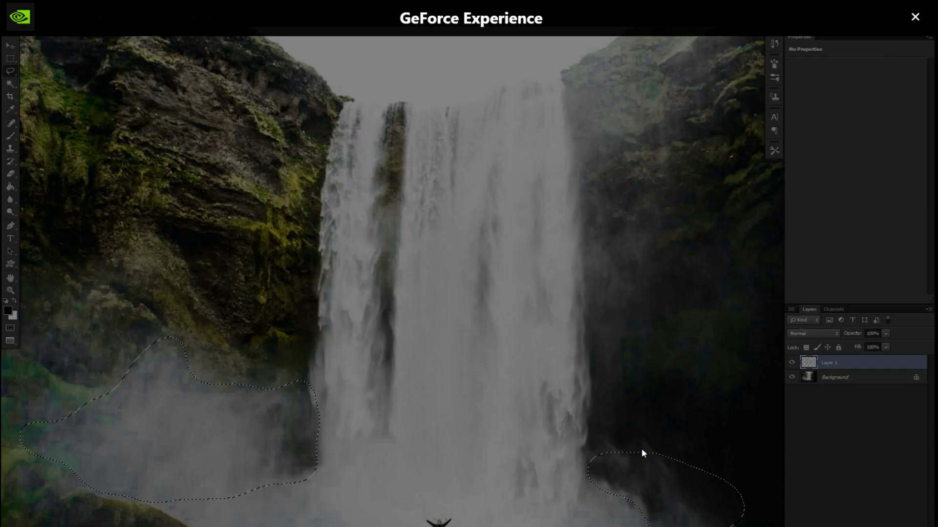
{"action": "left_click", "coordinate": [921, 18]}
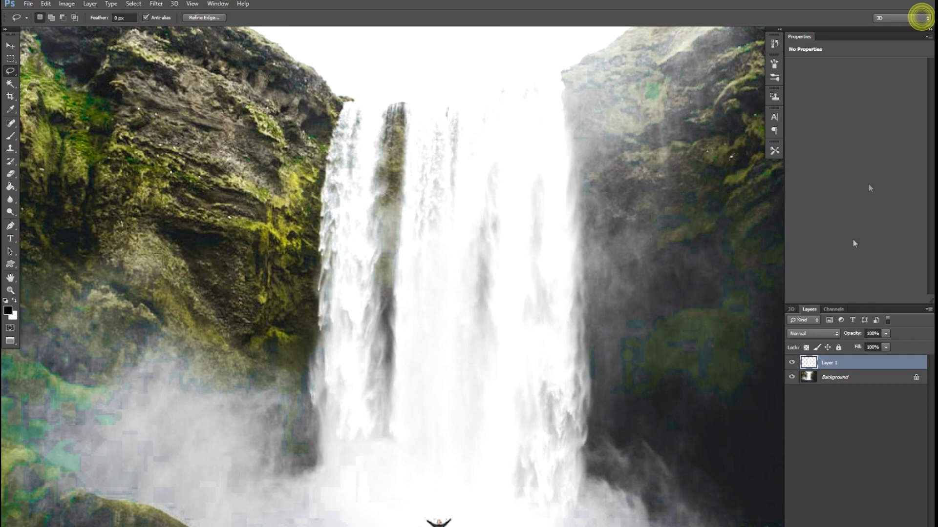
{"action": "left_click", "coordinate": [820, 378]}
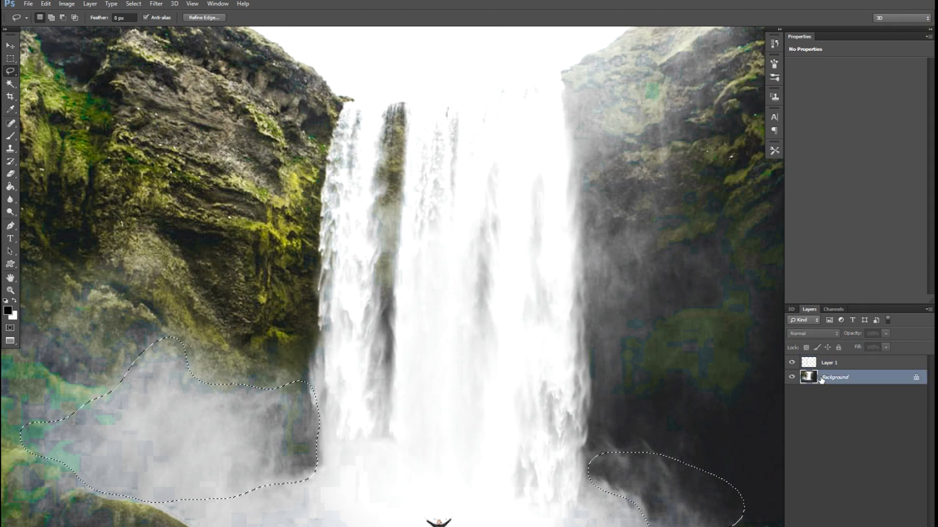
{"action": "key", "text": "ctrl+j"}
{"action": "key", "text": "v"}
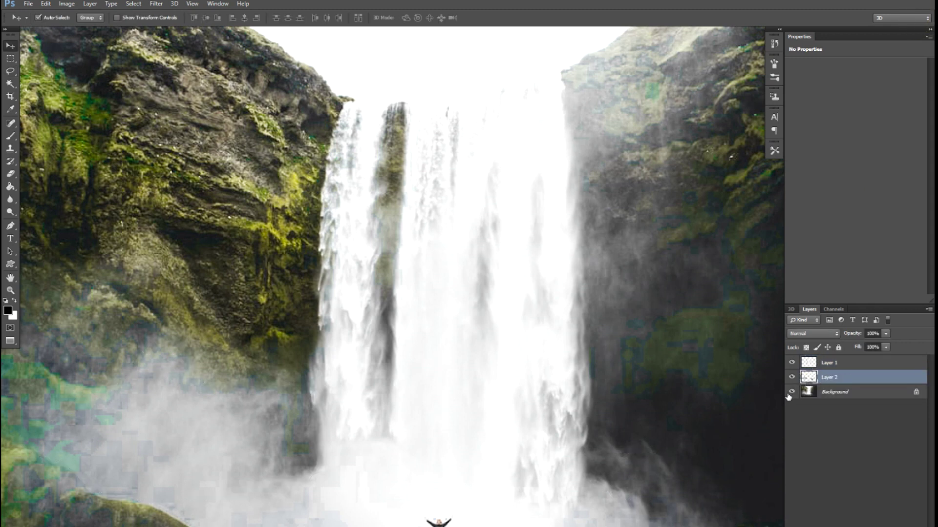
Inspect the new mist layer by toggling the Background, then select Layer 1
{"action": "left_click", "coordinate": [791, 393]}
{"action": "left_click", "coordinate": [791, 392]}
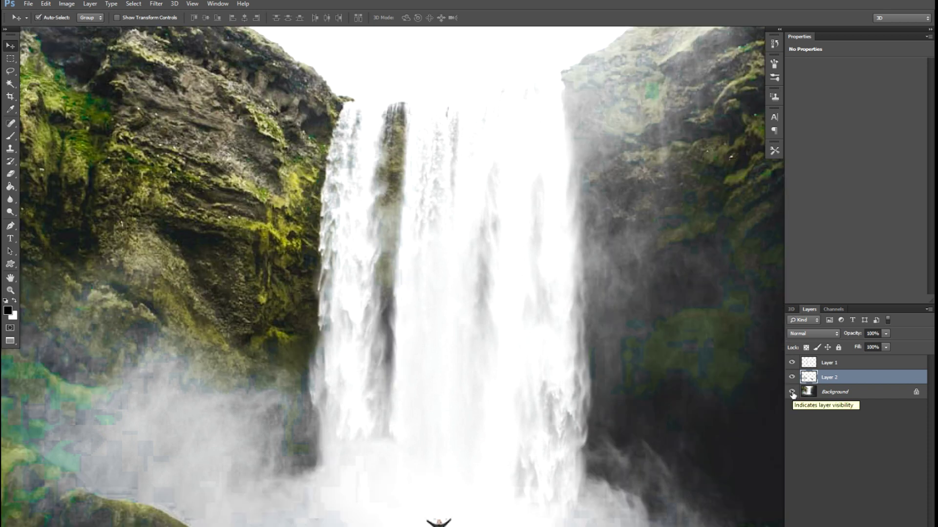
{"action": "key", "text": "ctrl+minus"}
{"action": "key", "text": "ctrl+plus"}
{"action": "left_click", "coordinate": [483, 267]}
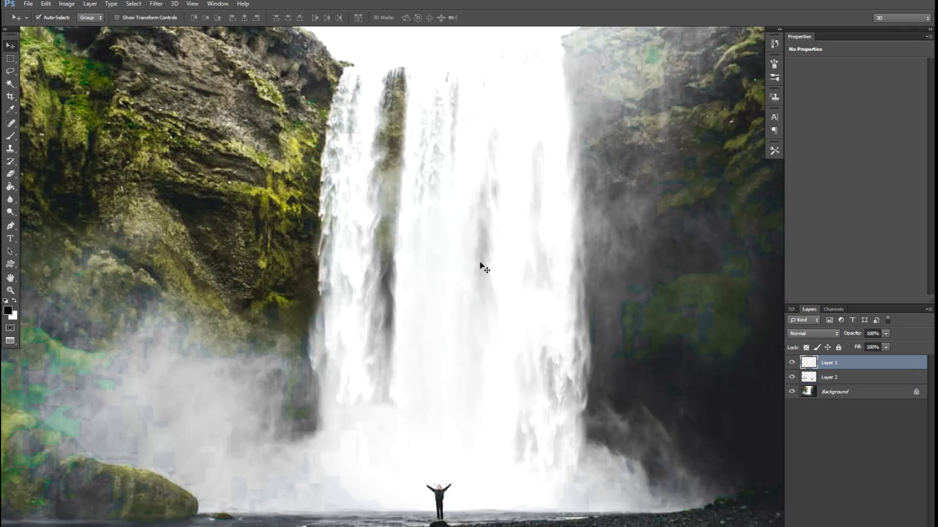
{"action": "mouse_move", "coordinate": [504, 238]}
{"action": "left_mouse_down"}
{"action": "mouse_move", "coordinate": [577, 249]}
{"action": "mouse_move", "coordinate": [516, 250]}
{"action": "left_mouse_up"}
Convert Layer 1 and Layer 2 to smart objects, leaving Layer 1 selected
{"action": "right_click", "coordinate": [807, 366]}
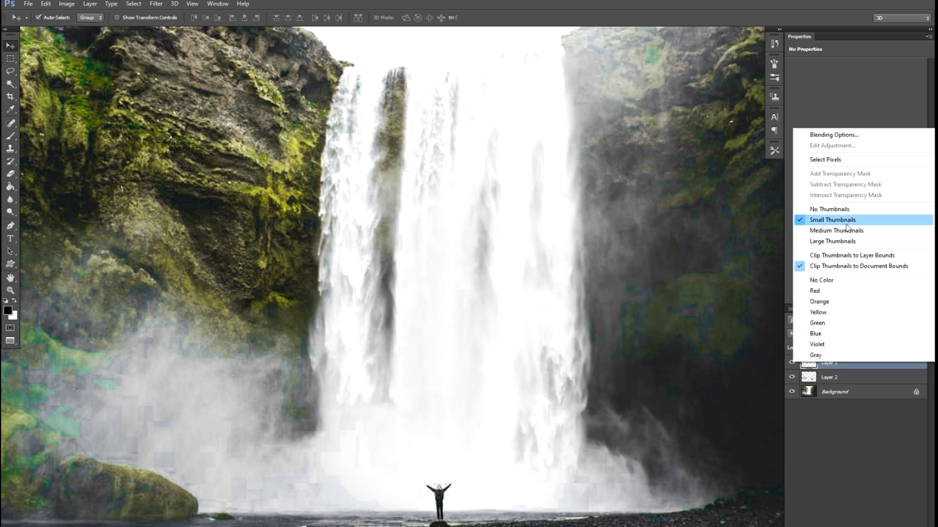
{"action": "right_click", "coordinate": [882, 368]}
{"action": "left_click", "coordinate": [822, 254]}
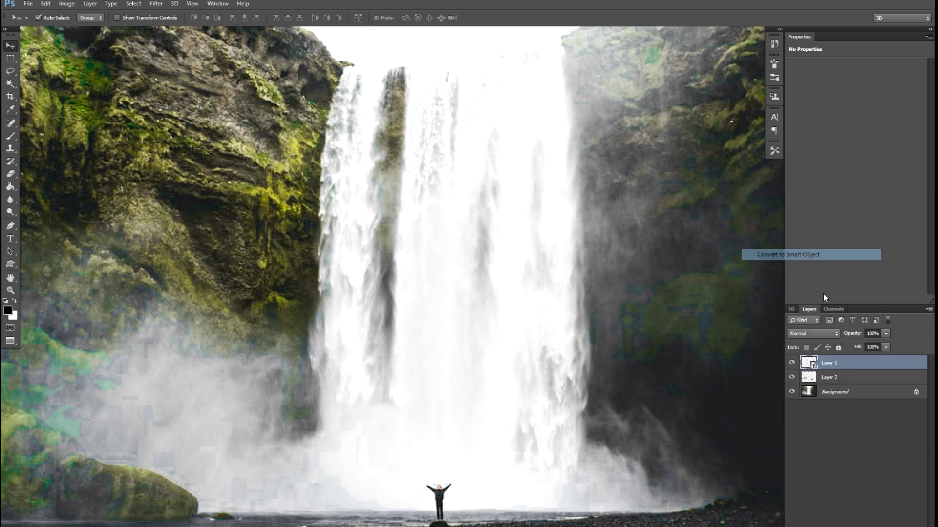
{"action": "right_click", "coordinate": [852, 371]}
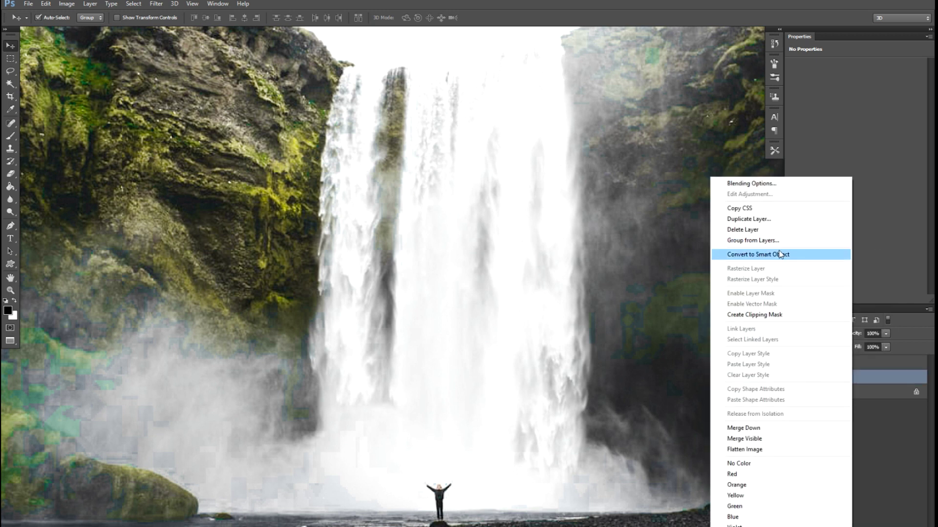
{"action": "left_click", "coordinate": [776, 254]}
{"action": "left_click", "coordinate": [832, 365]}
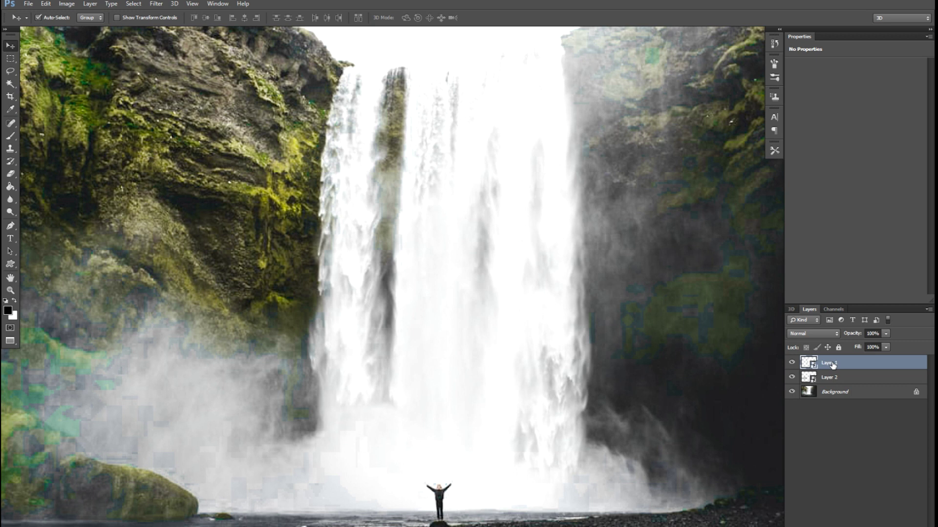
Create a video timeline and trim Layer 1's clip to about one second
{"action": "left_click", "coordinate": [218, 3]}
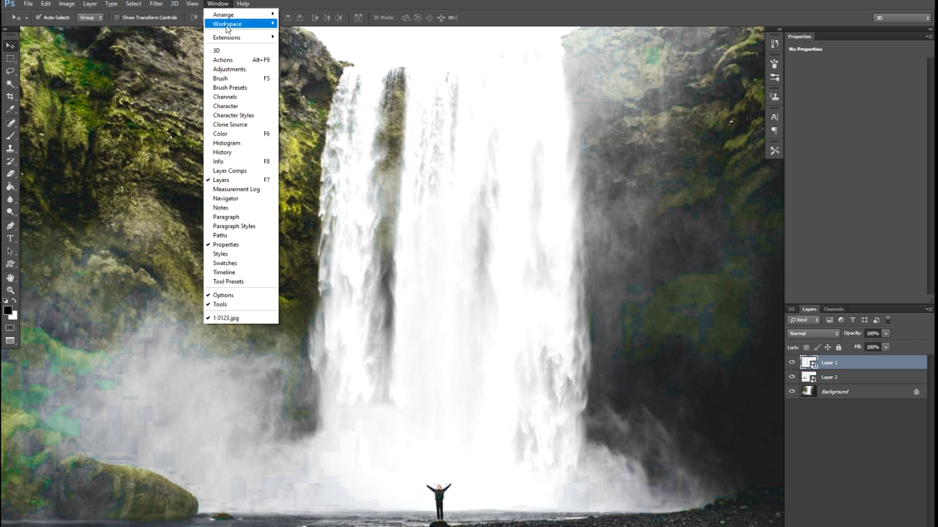
{"action": "left_click", "coordinate": [230, 273]}
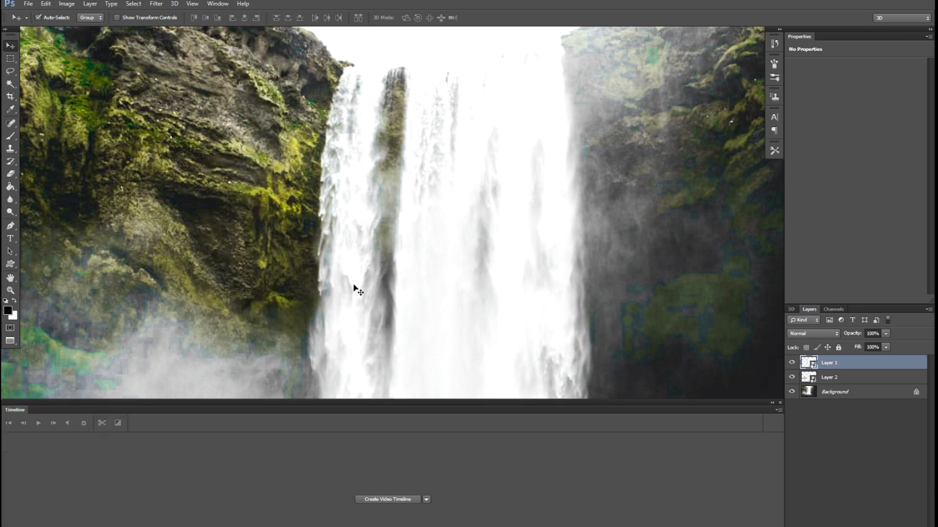
{"action": "key", "text": "ctrl+minus"}
{"action": "key", "text": "ctrl+minus"}
{"action": "key", "text": "ctrl+plus"}
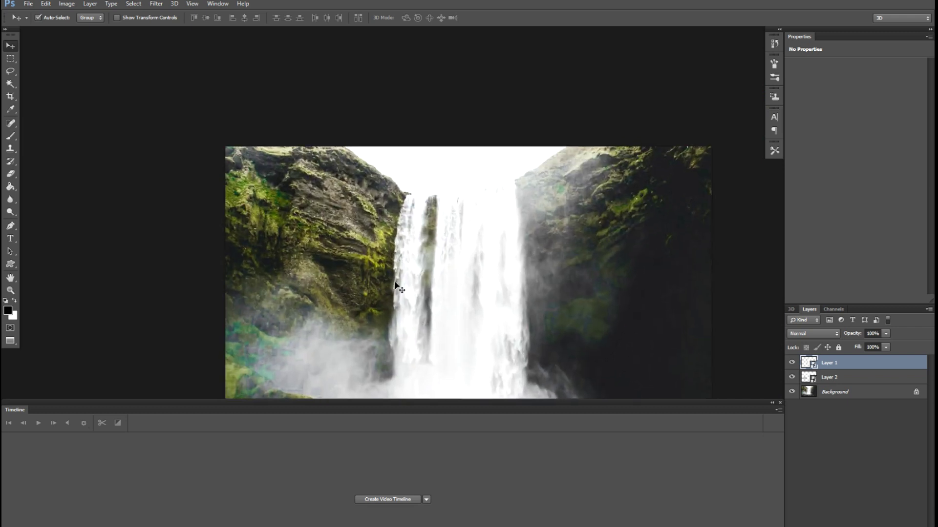
{"action": "left_click_drag", "start_coordinate": [494, 281], "coordinate": [484, 197]}
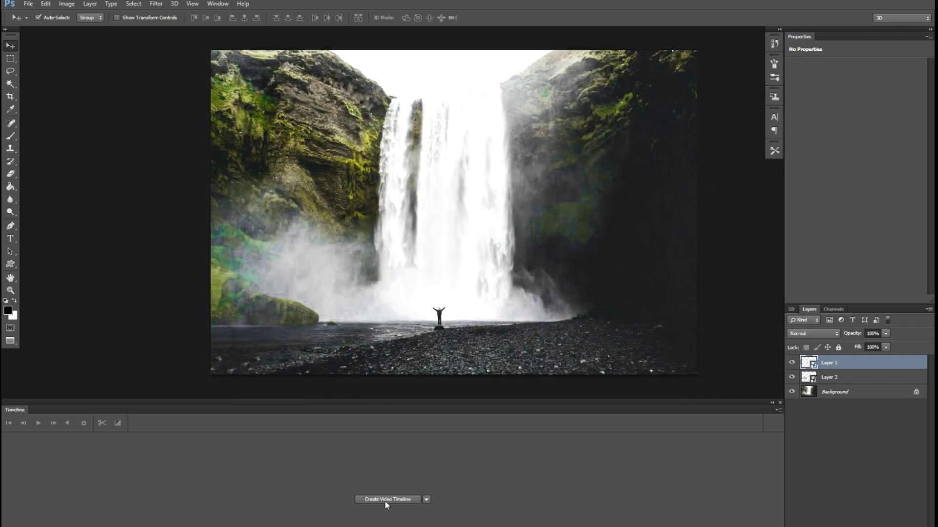
{"action": "left_click", "coordinate": [386, 500]}
{"action": "left_click", "coordinate": [7, 454]}
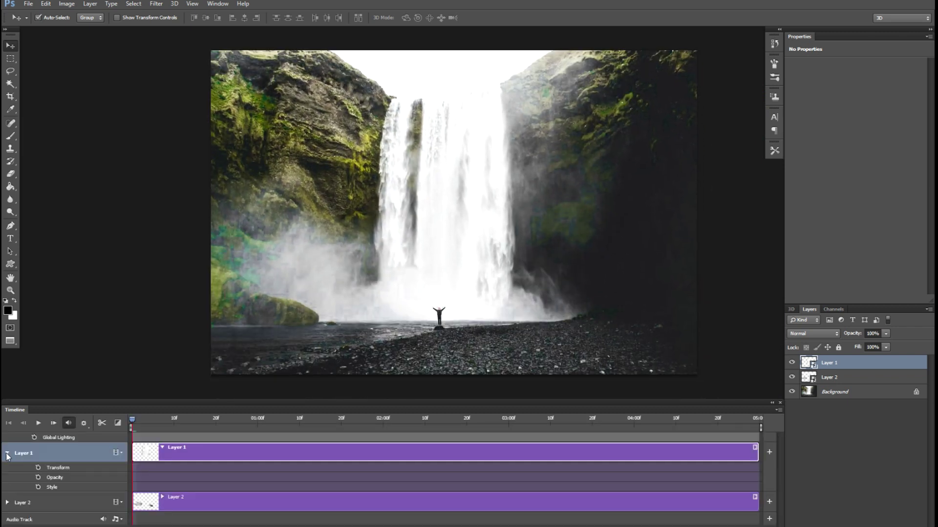
{"action": "left_click_drag", "start_coordinate": [757, 450], "coordinate": [272, 450]}
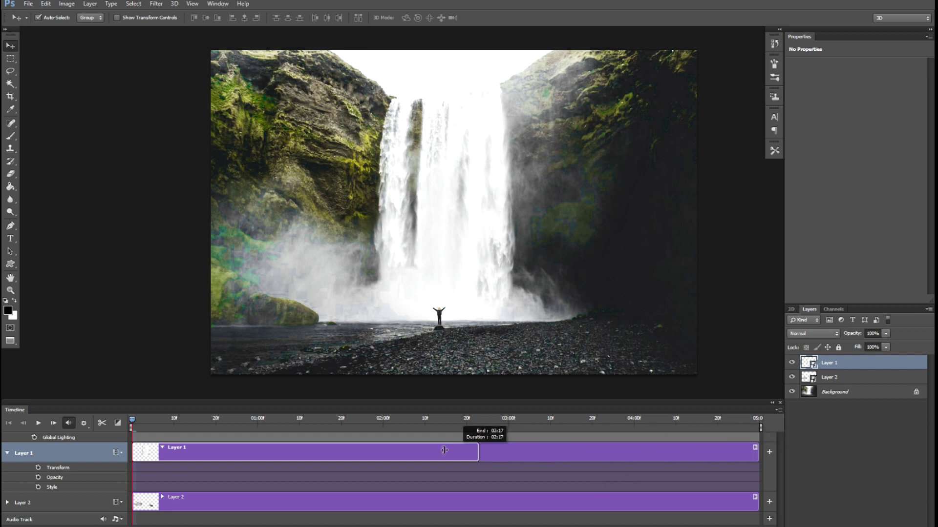
Keyframe Layer 1's Transform at the start and stretch it to about 110% height near frame 23
{"action": "left_click", "coordinate": [38, 468]}
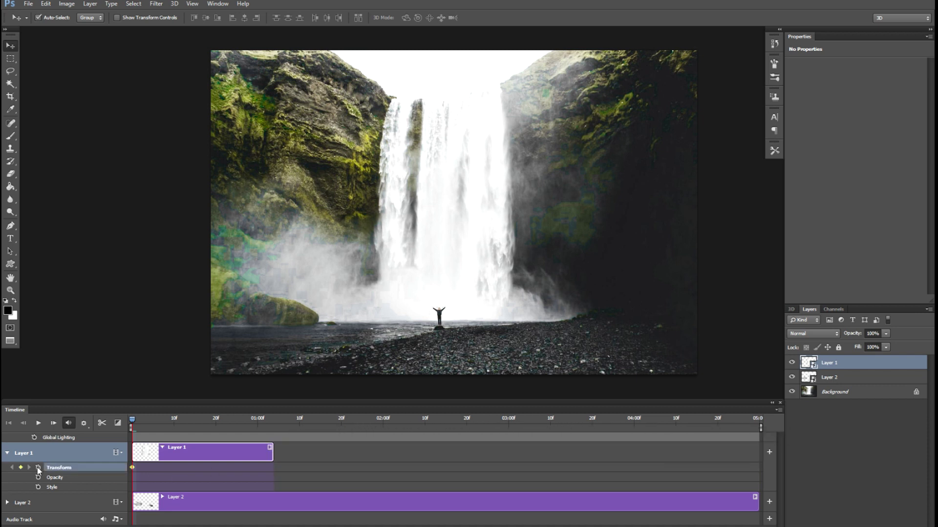
{"action": "left_click_drag", "start_coordinate": [132, 425], "coordinate": [227, 425]}
{"action": "key", "text": "ctrl+t"}
{"action": "left_click_drag", "start_coordinate": [443, 308], "coordinate": [442, 335]}
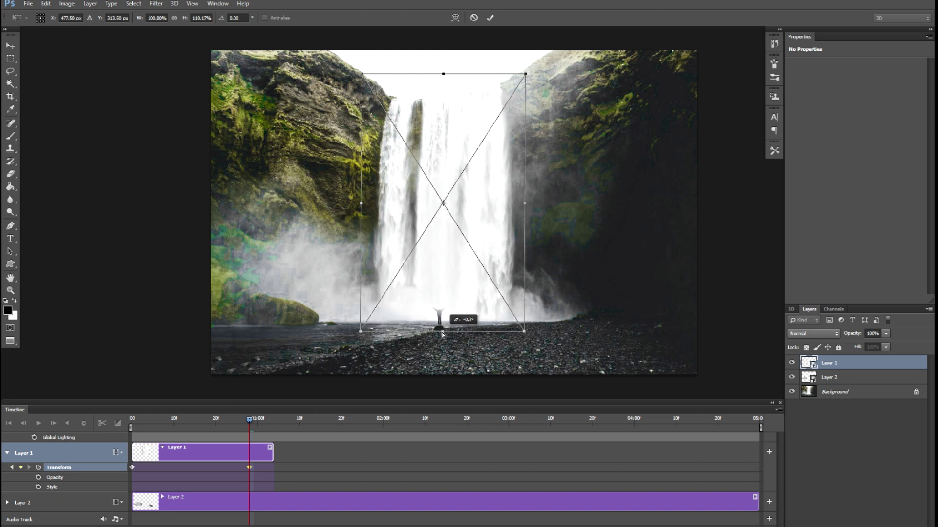
{"action": "key", "text": "Return"}
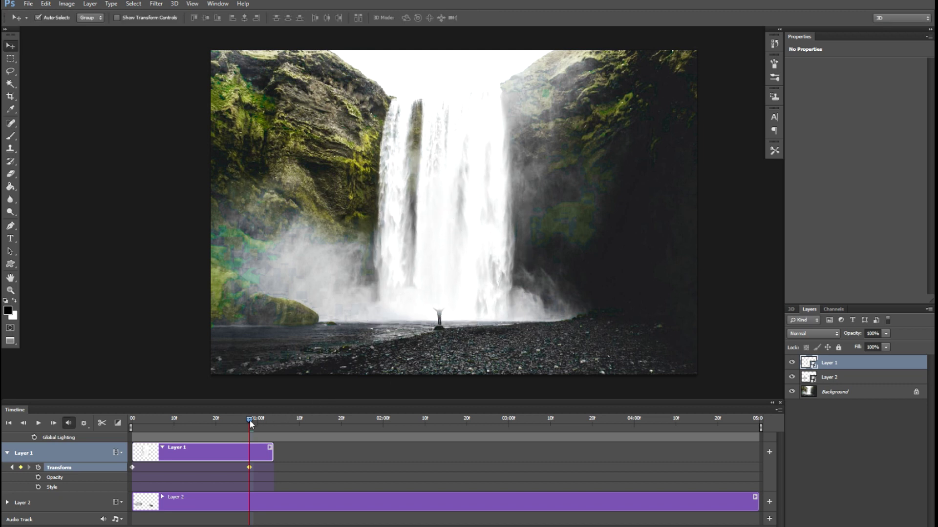
Preview the waterfall animation from the start several times
{"action": "key", "text": "space"}
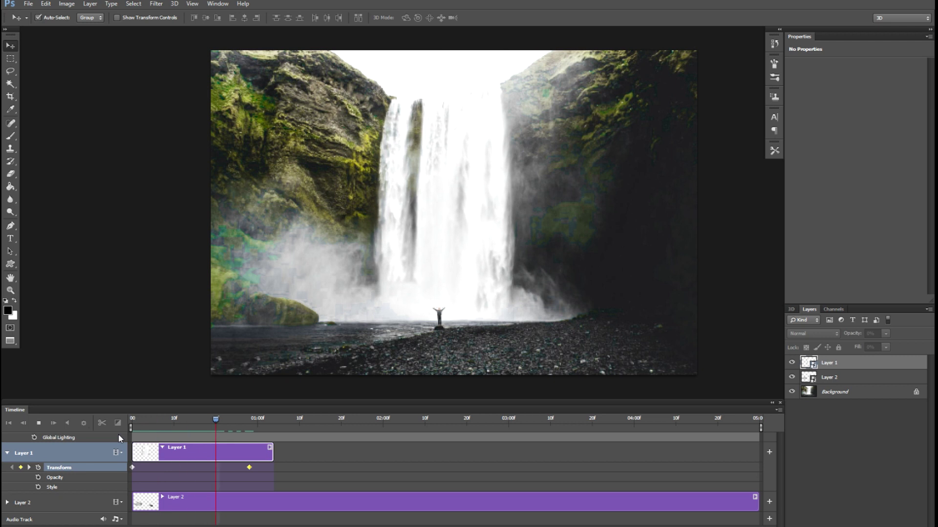
{"action": "left_click", "coordinate": [388, 419]}
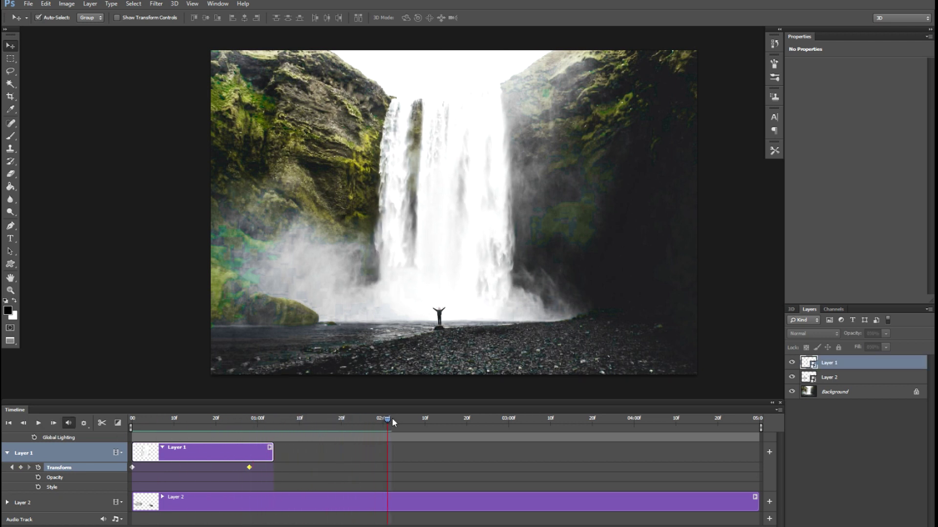
{"action": "left_click_drag", "start_coordinate": [388, 419], "coordinate": [131, 418]}
{"action": "key", "text": "space"}
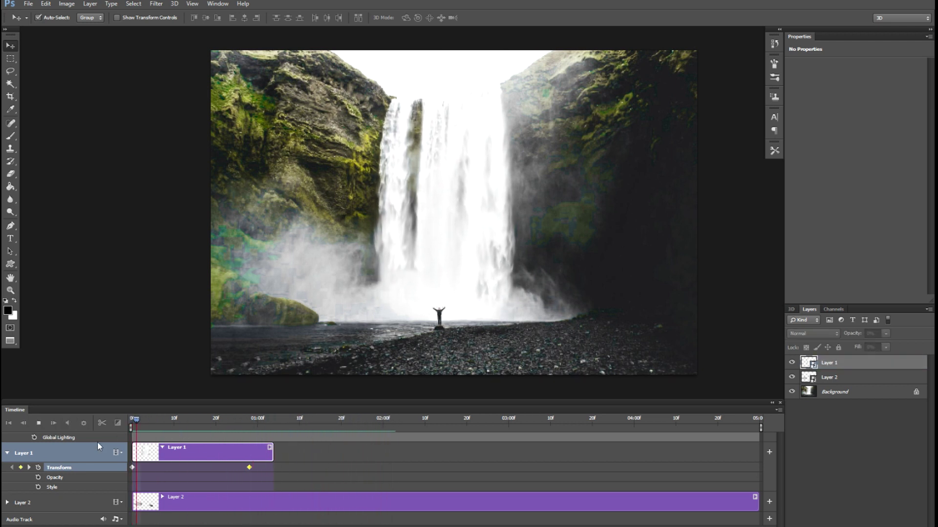
{"action": "key", "text": "space"}
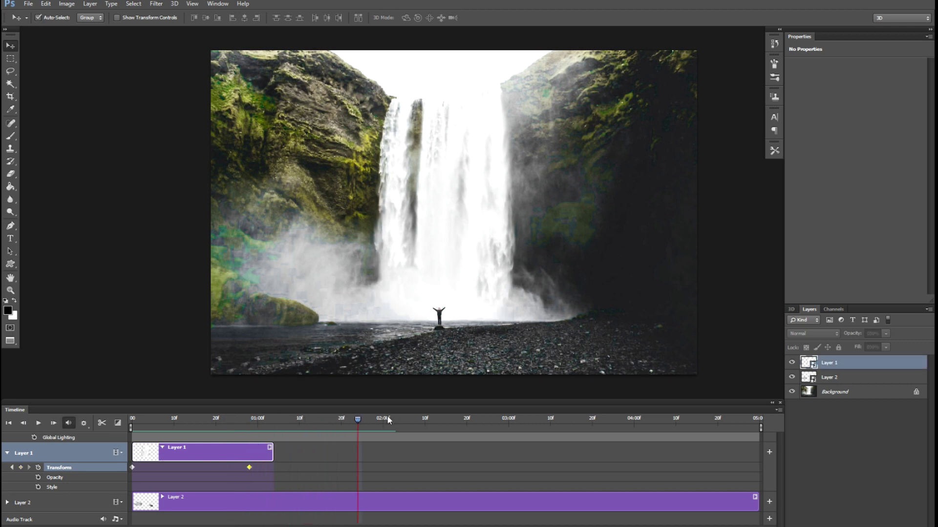
{"action": "left_click_drag", "start_coordinate": [358, 423], "coordinate": [132, 464]}
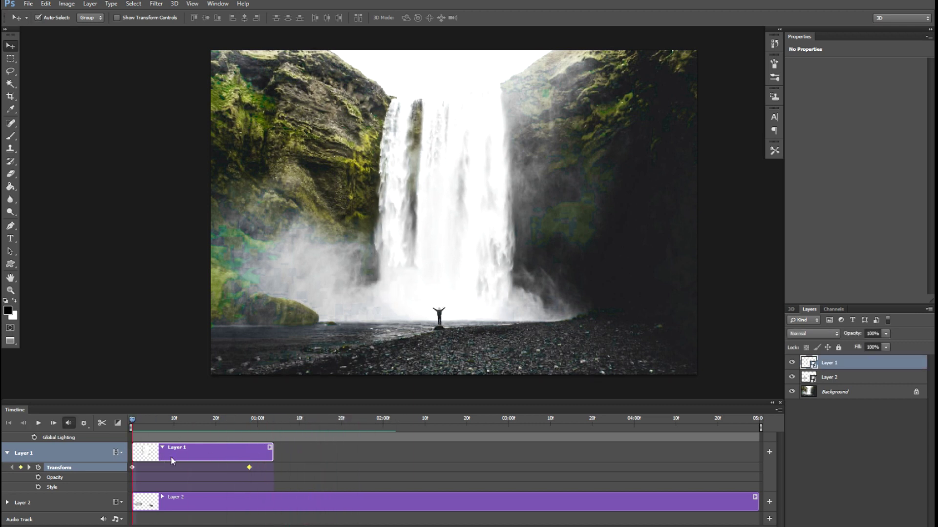
{"action": "key", "text": "space"}
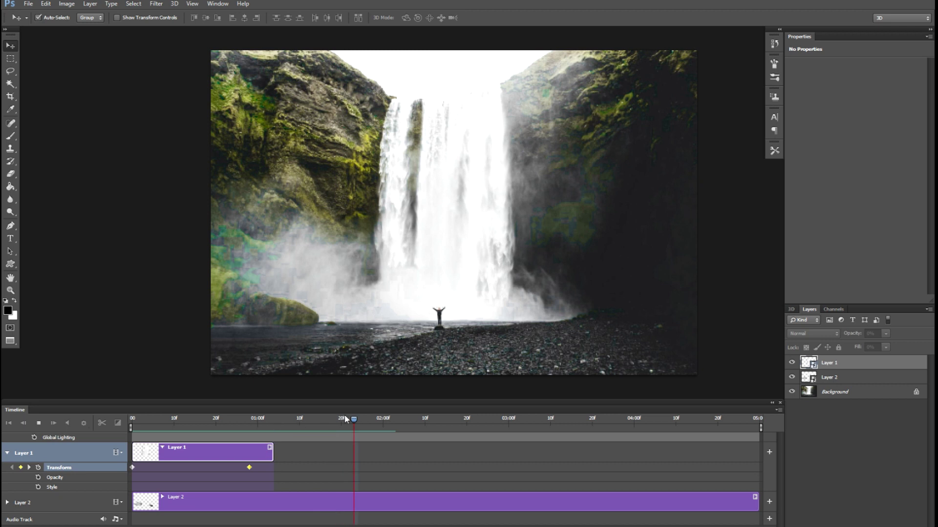
{"action": "key", "text": "space"}
{"action": "left_click_drag", "start_coordinate": [452, 423], "coordinate": [131, 423]}
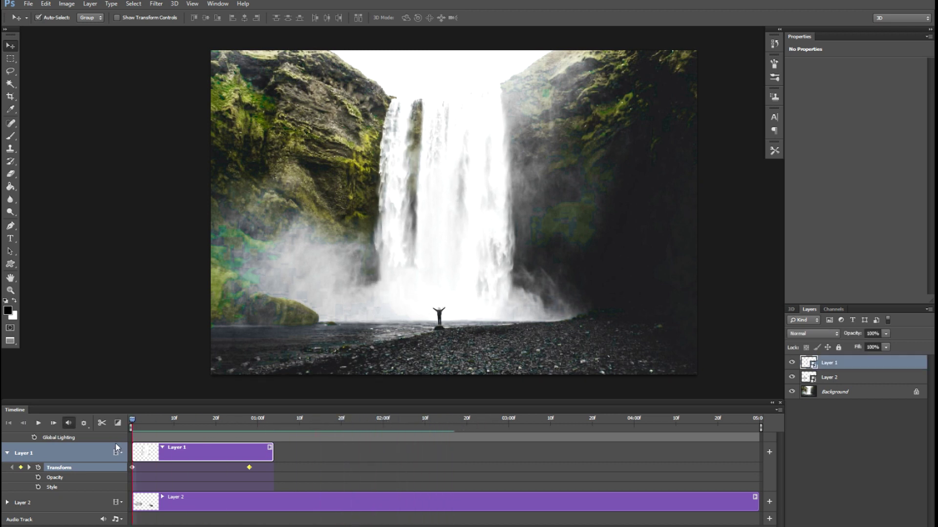
{"action": "key", "text": "space"}
{"action": "key", "text": "space"}
Set a starting Transform keyframe on Layer 2 and stretch the mist taller at one second
{"action": "left_click", "coordinate": [150, 505]}
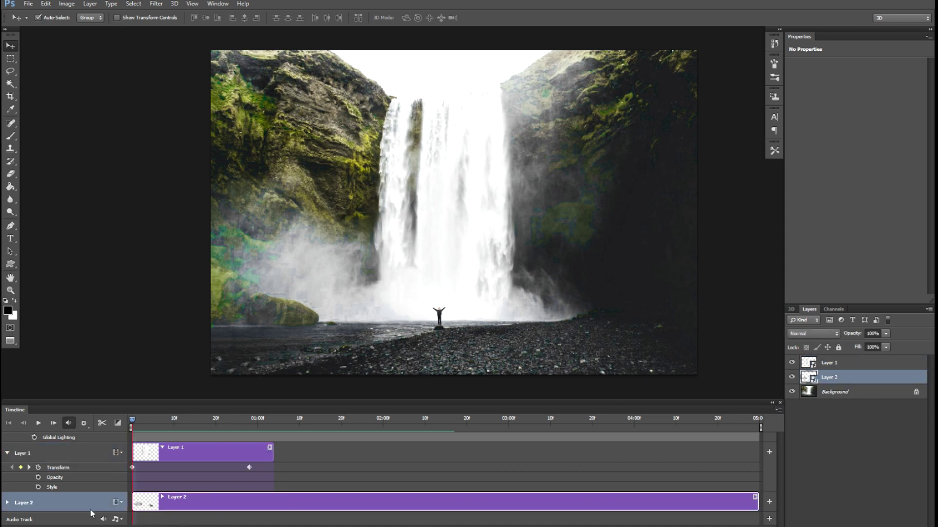
{"action": "left_click", "coordinate": [7, 503]}
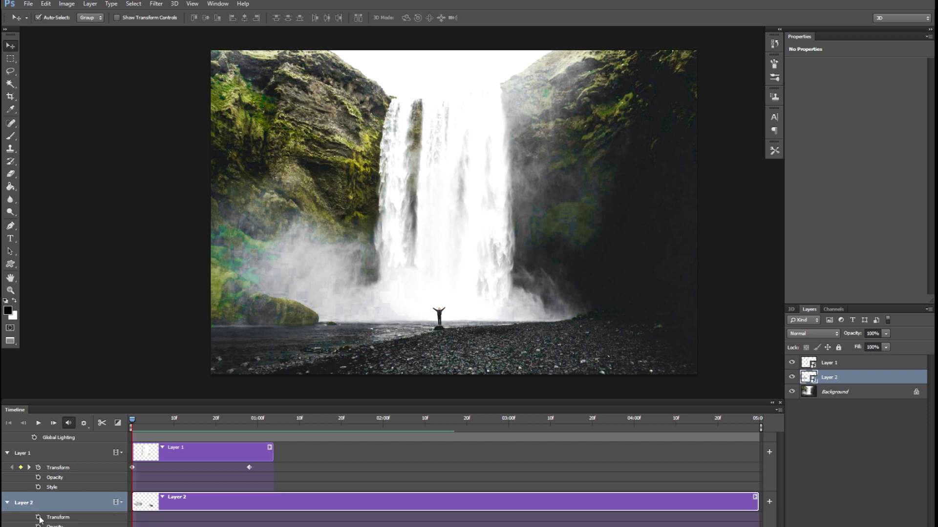
{"action": "left_click", "coordinate": [39, 517]}
{"action": "left_click_drag", "start_coordinate": [141, 423], "coordinate": [249, 421]}
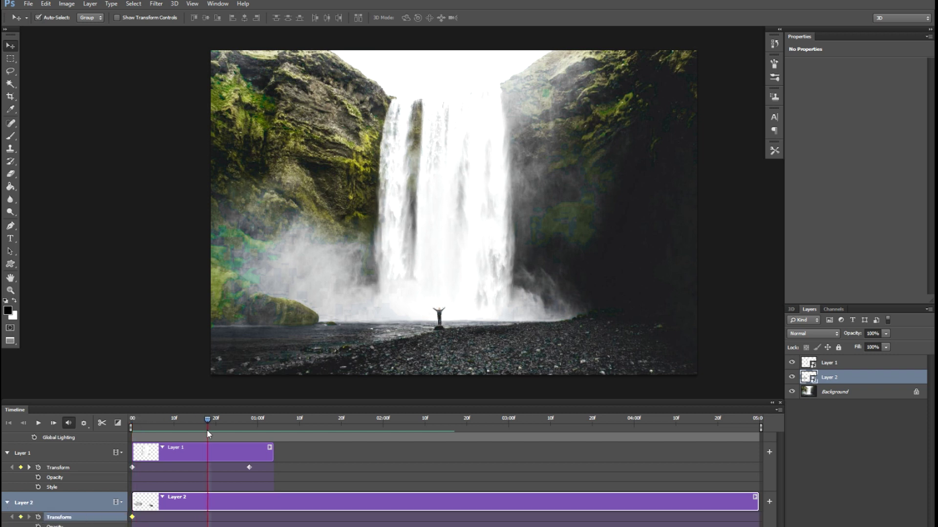
{"action": "key", "text": "ctrl+t"}
{"action": "left_click_drag", "start_coordinate": [410, 215], "coordinate": [415, 193]}
{"action": "left_click_drag", "start_coordinate": [417, 189], "coordinate": [417, 189]}
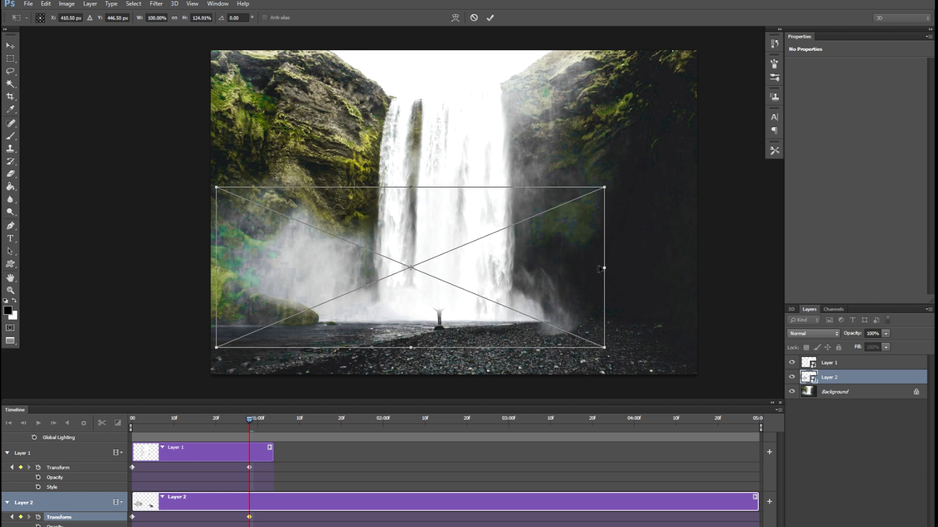
{"action": "key", "text": "Return"}
Preview the motion, then delete Layer 2's one-second Transform keyframe and replay
{"action": "left_click_drag", "start_coordinate": [249, 423], "coordinate": [102, 433]}
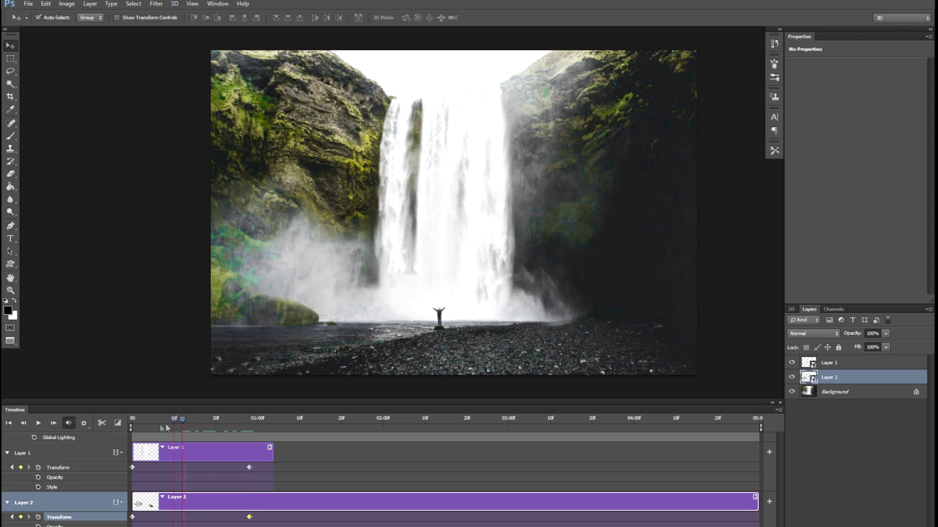
{"action": "key", "text": "space"}
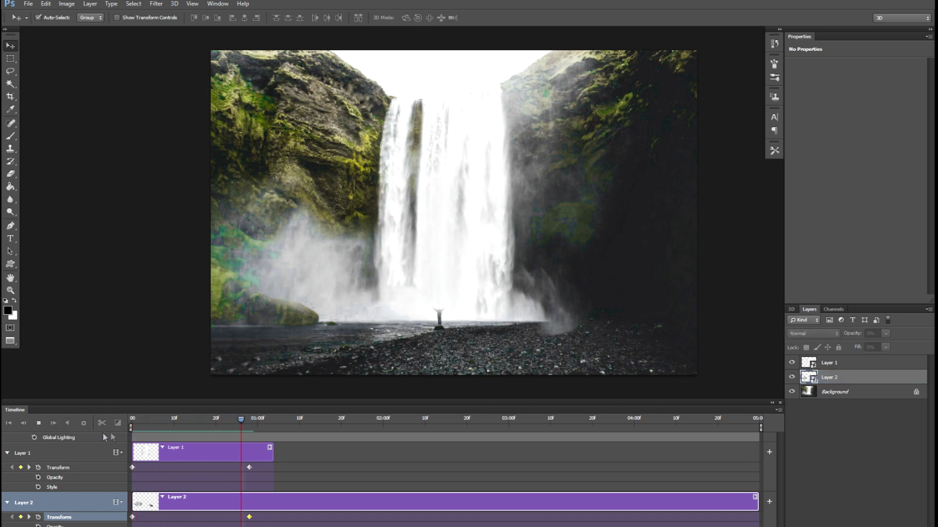
{"action": "key", "text": "space"}
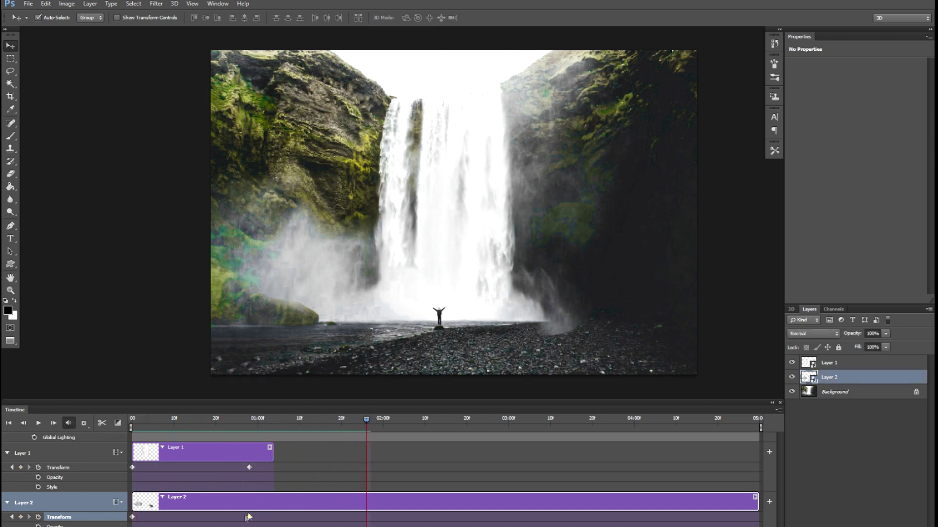
{"action": "key", "text": "Delete"}
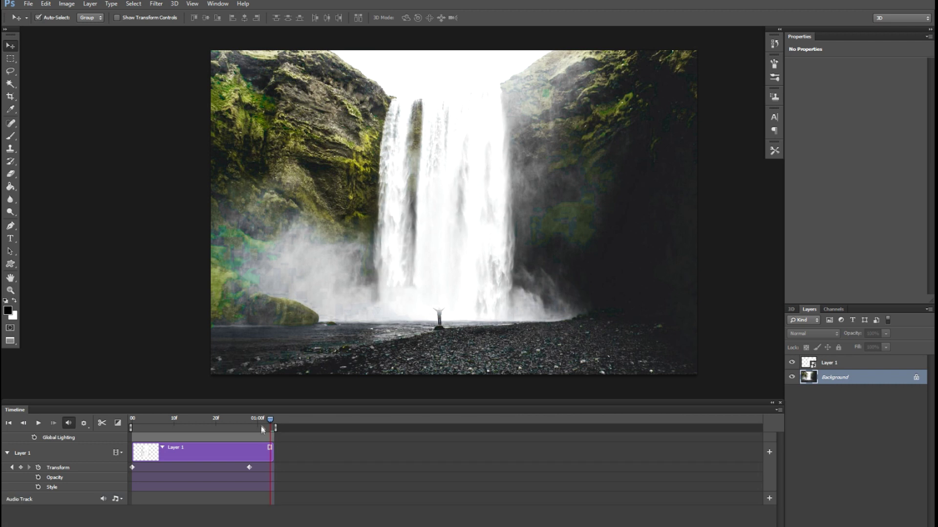
{"action": "key", "text": "ctrl+z"}
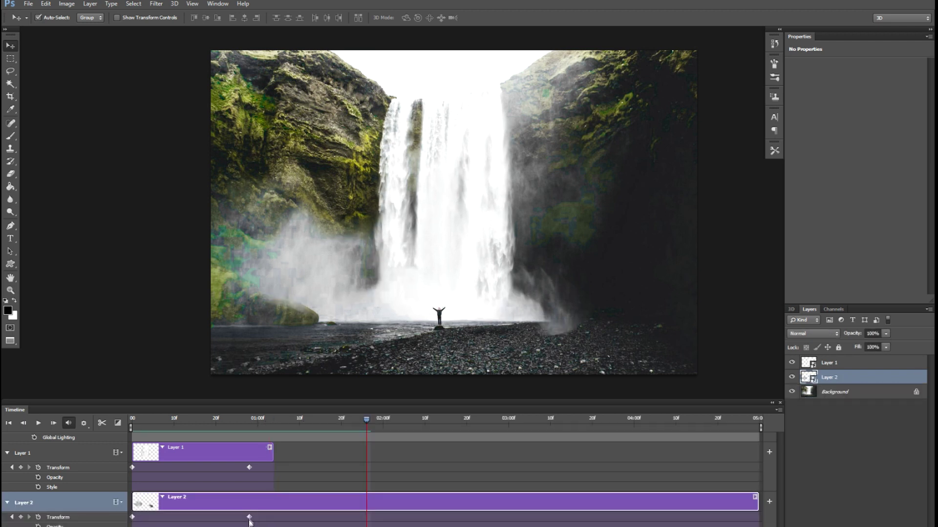
{"action": "left_click", "coordinate": [249, 517]}
{"action": "key", "text": "Delete"}
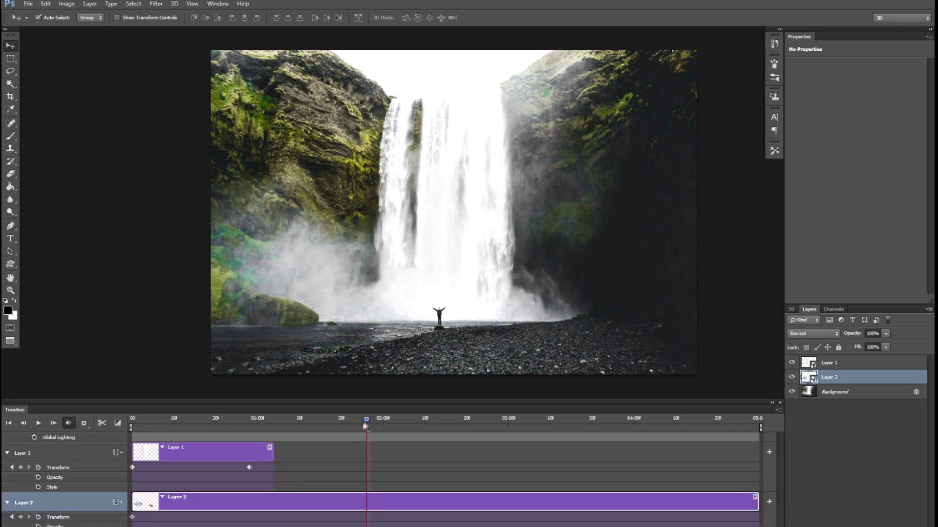
{"action": "left_click_drag", "start_coordinate": [364, 426], "coordinate": [153, 426]}
{"action": "key", "text": "space"}
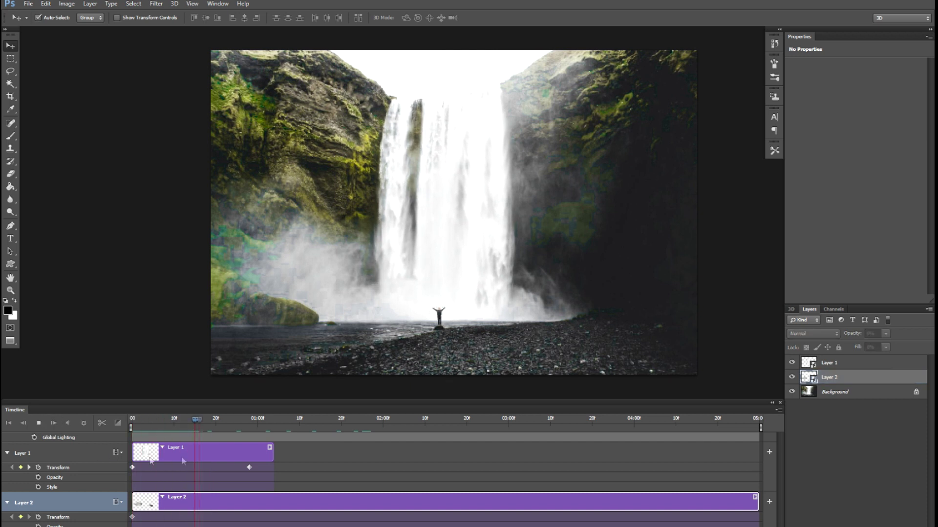
Add a one-second Transform keyframe on Layer 2 with the mist stretched taller at its top
{"action": "left_click", "coordinate": [318, 420]}
{"action": "left_click_drag", "start_coordinate": [309, 420], "coordinate": [249, 432]}
{"action": "left_click", "coordinate": [20, 517]}
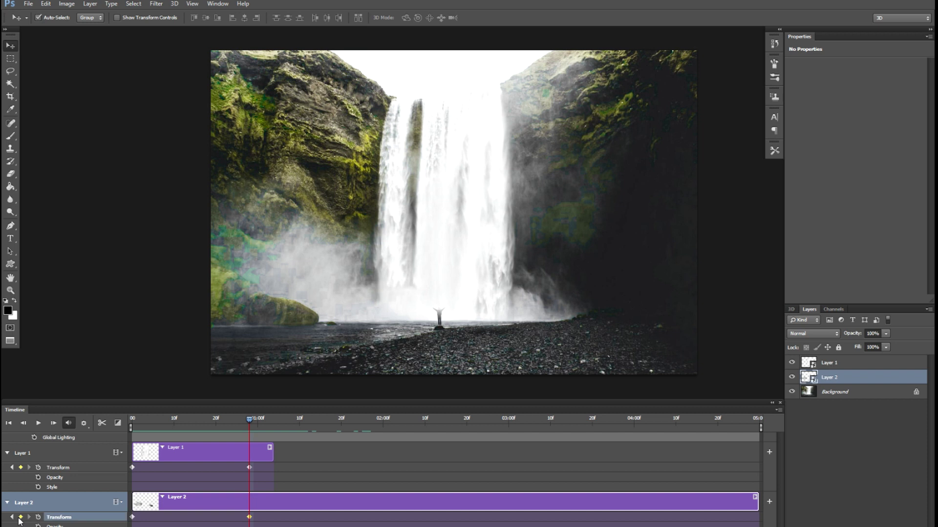
{"action": "key", "text": "ctrl+t"}
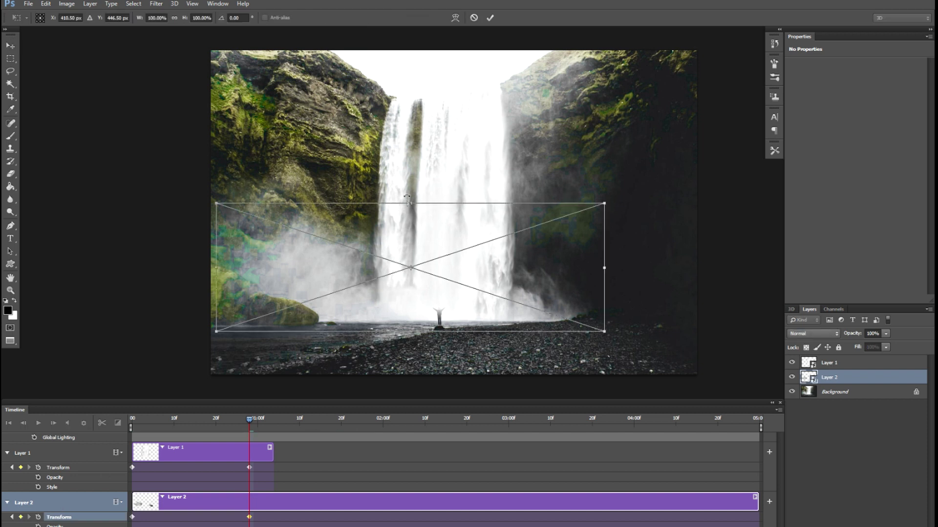
{"action": "left_click_drag", "start_coordinate": [411, 205], "coordinate": [413, 182]}
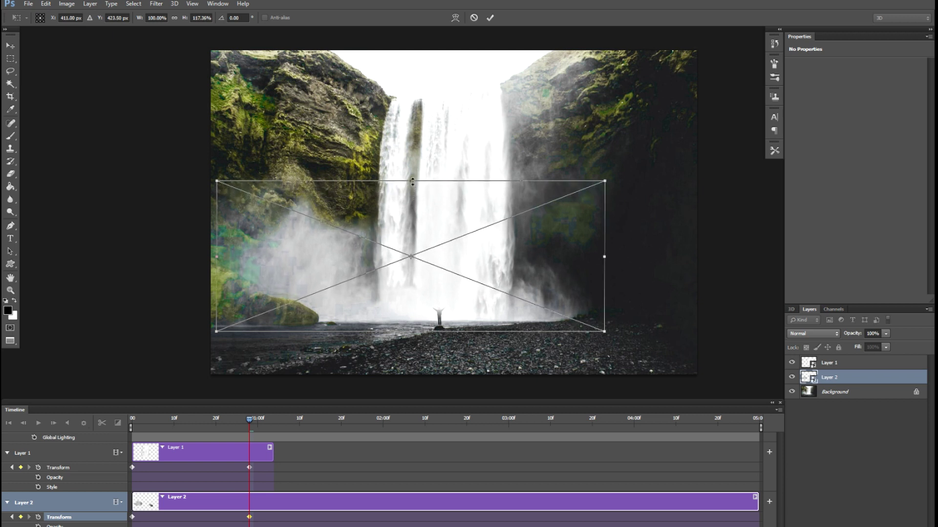
{"action": "key", "text": "Return"}
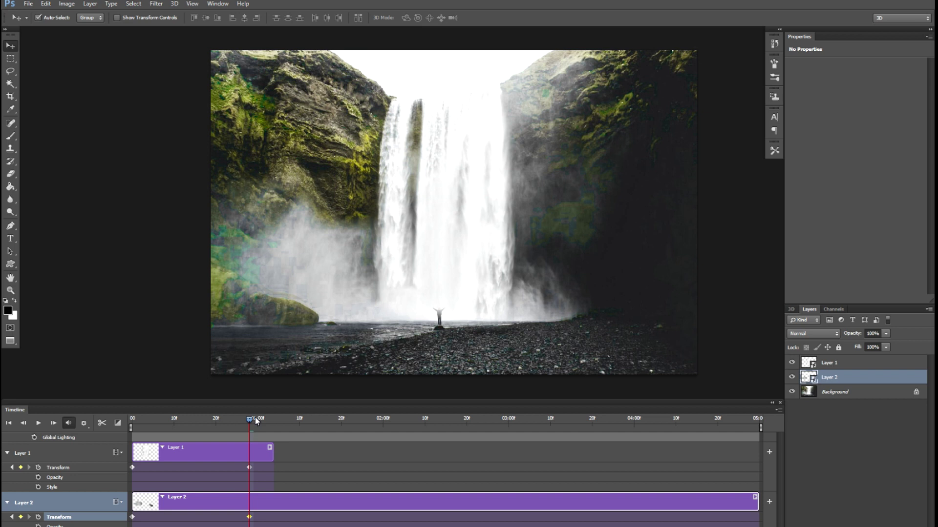
{"action": "key", "text": "space"}
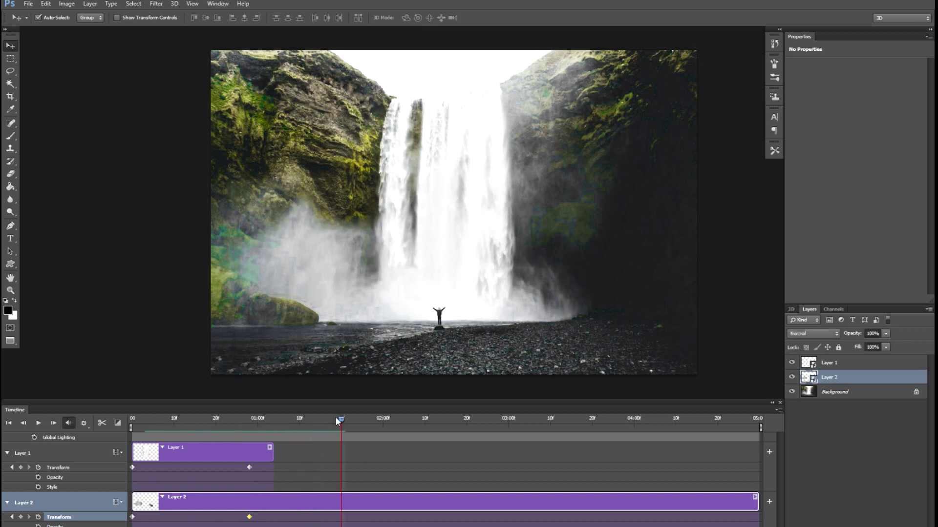
Delete that keyframe and restretch the mist layer to about 132% height
{"action": "left_click", "coordinate": [245, 437]}
{"action": "left_click_drag", "start_coordinate": [245, 437], "coordinate": [250, 438]}
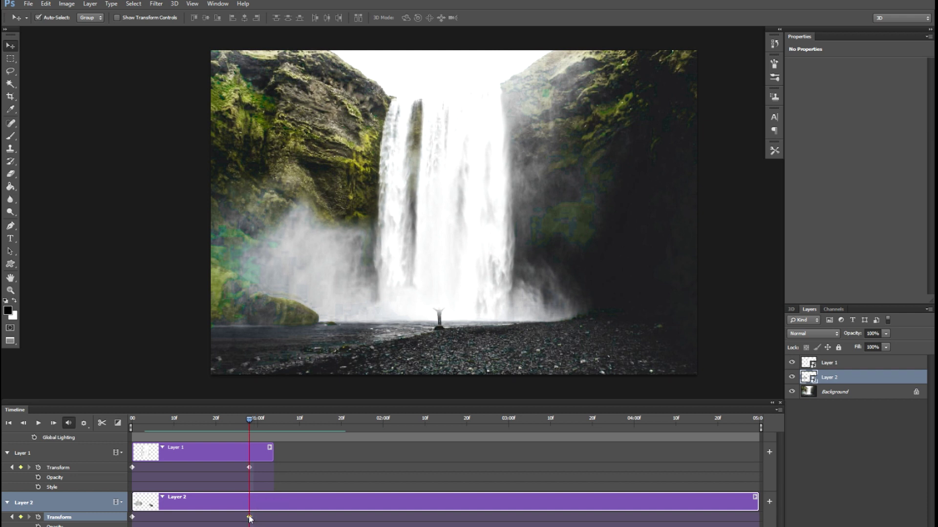
{"action": "key", "text": "Delete"}
{"action": "key", "text": "ctrl+t"}
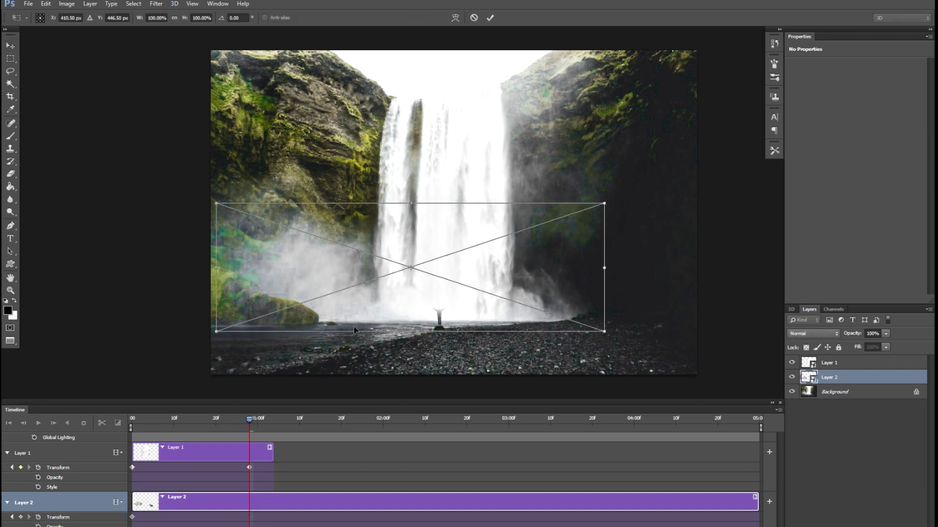
{"action": "left_click_drag", "start_coordinate": [411, 204], "coordinate": [415, 184]}
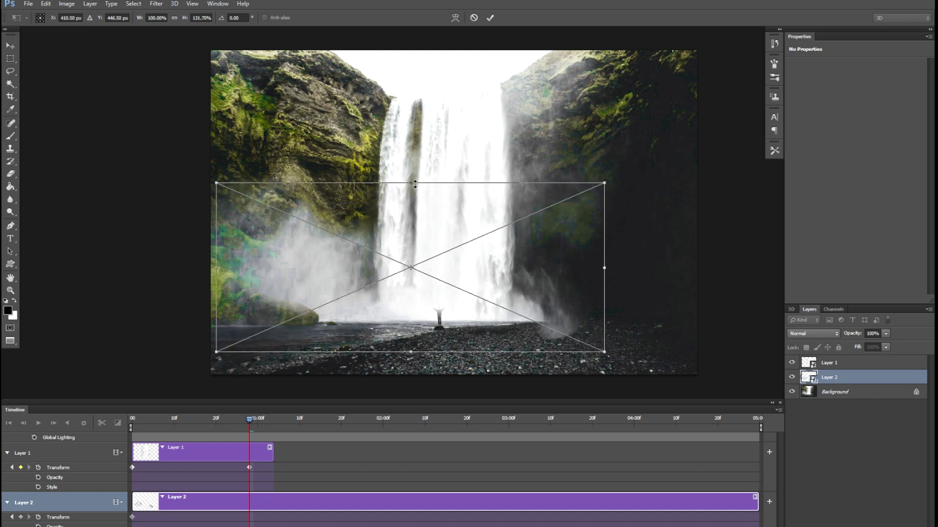
{"action": "key", "text": "Return"}
Add a new Layer 2 Transform keyframe with the mist stretched taller, and preview it
{"action": "left_click", "coordinate": [21, 518]}
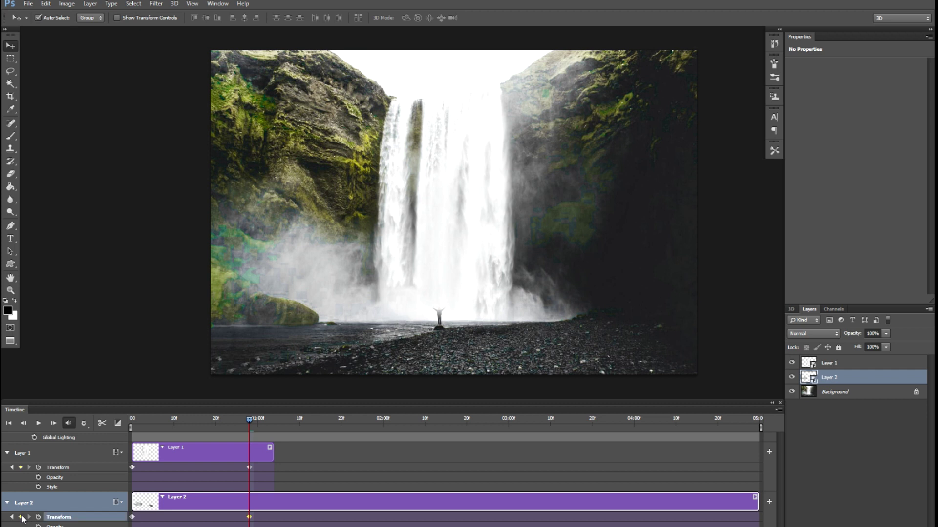
{"action": "key", "text": "ctrl+t"}
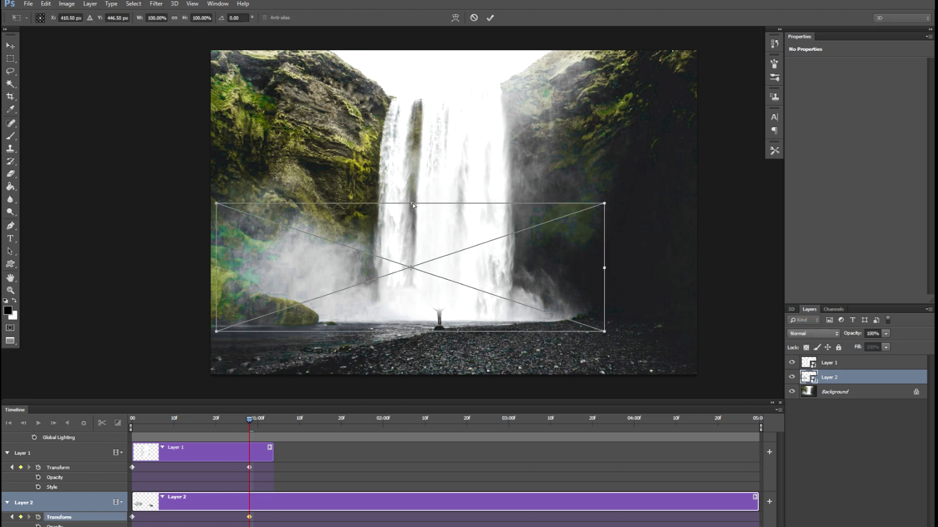
{"action": "left_click_drag", "start_coordinate": [413, 204], "coordinate": [413, 181]}
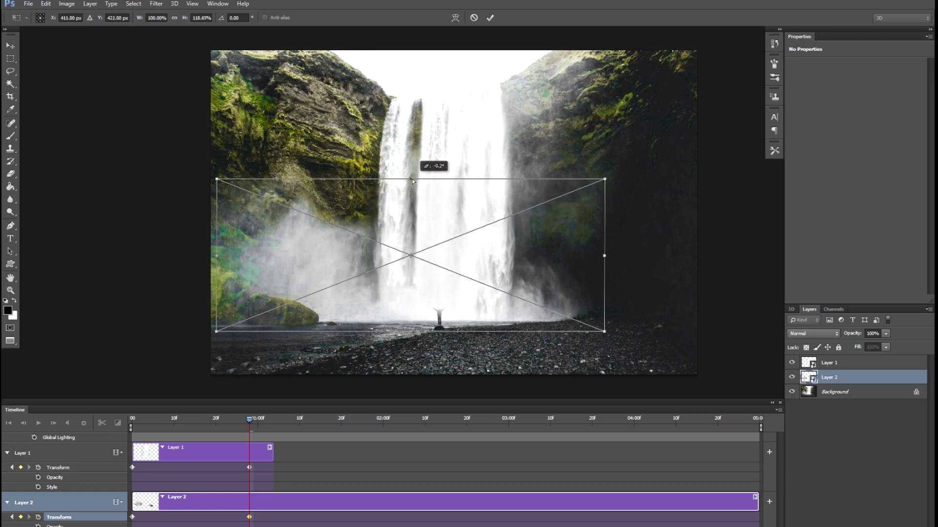
{"action": "key", "text": "Return"}
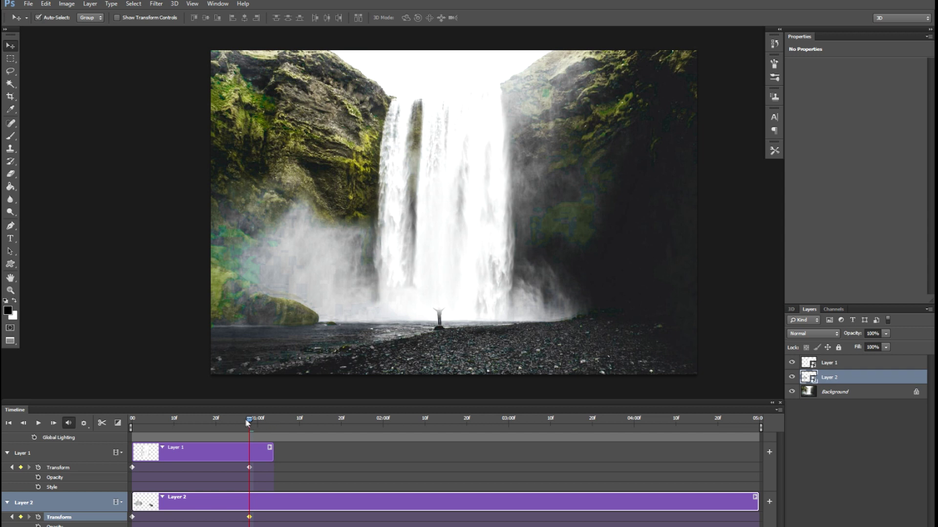
{"action": "left_click_drag", "start_coordinate": [247, 423], "coordinate": [133, 424]}
{"action": "key", "text": "space"}
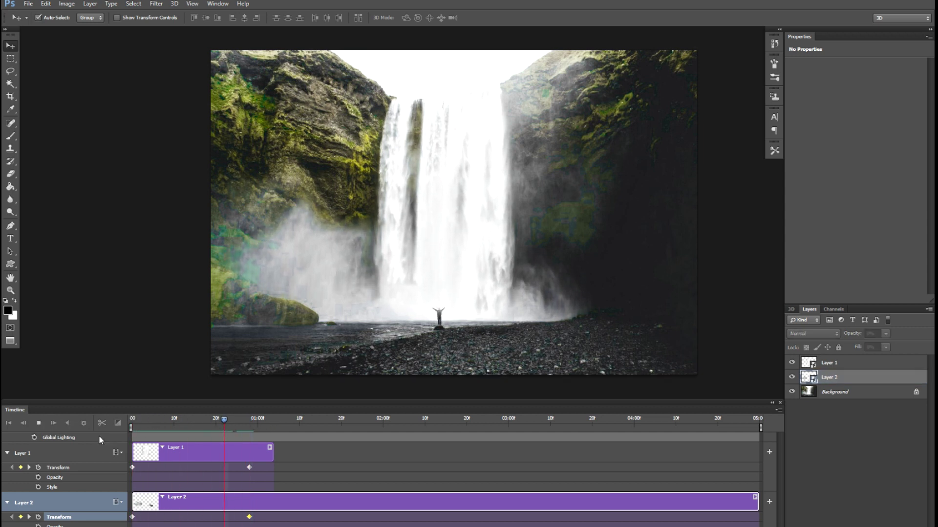
{"action": "key", "text": "space"}
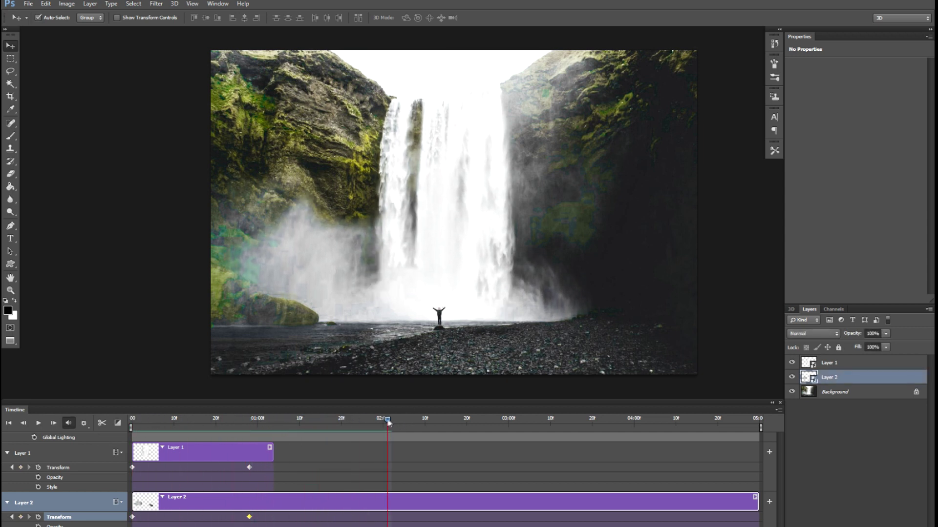
Trim both clips to about 01:12, move their end keyframes near 01:09, and play the loop
{"action": "left_click_drag", "start_coordinate": [387, 421], "coordinate": [233, 423]}
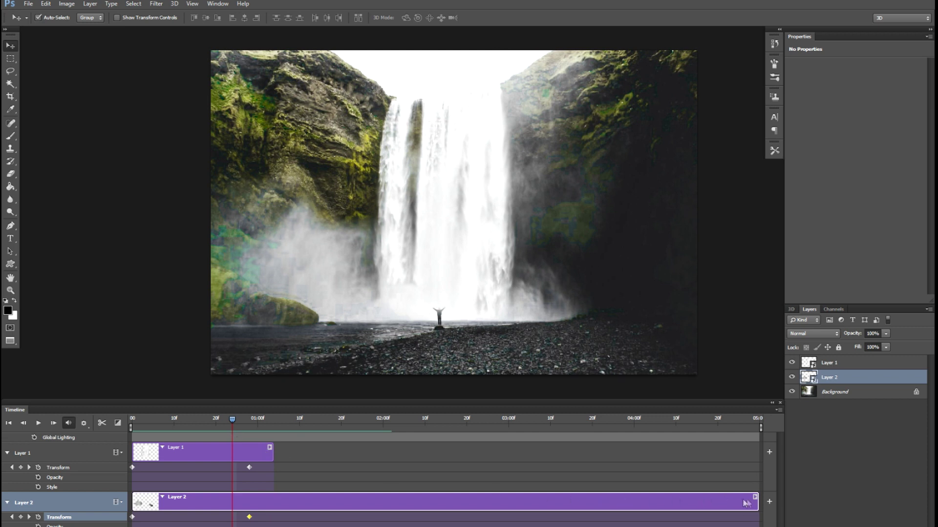
{"action": "left_click_drag", "start_coordinate": [756, 501], "coordinate": [307, 501]}
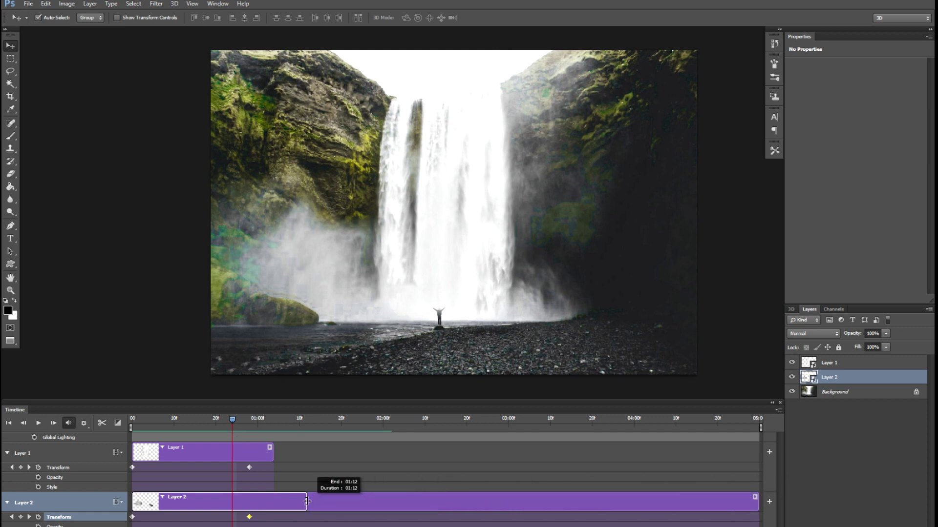
{"action": "left_click_drag", "start_coordinate": [249, 516], "coordinate": [294, 517]}
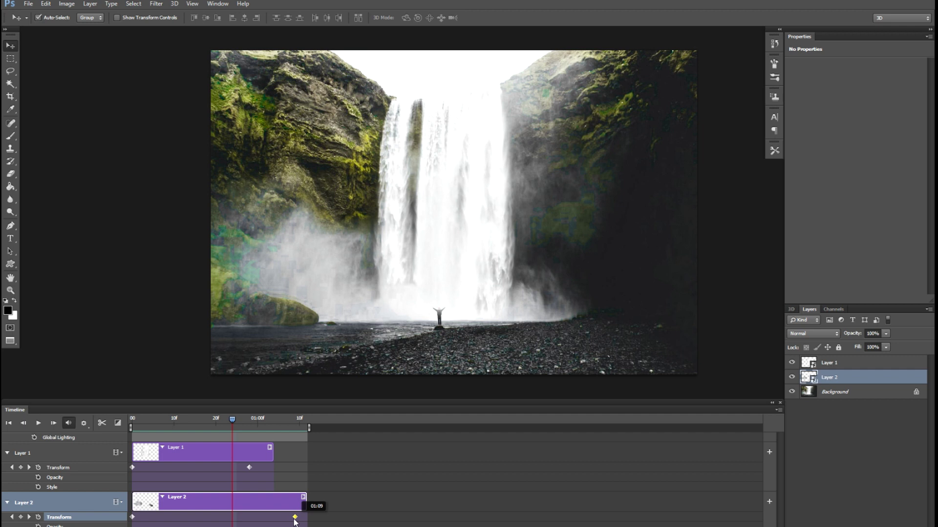
{"action": "left_click_drag", "start_coordinate": [272, 453], "coordinate": [307, 455]}
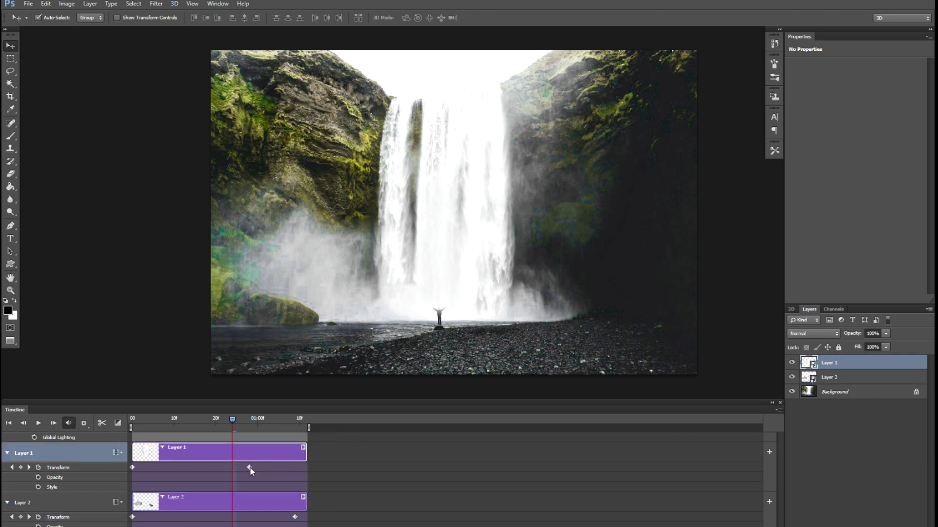
{"action": "left_click_drag", "start_coordinate": [250, 468], "coordinate": [295, 468]}
{"action": "key", "text": "space"}
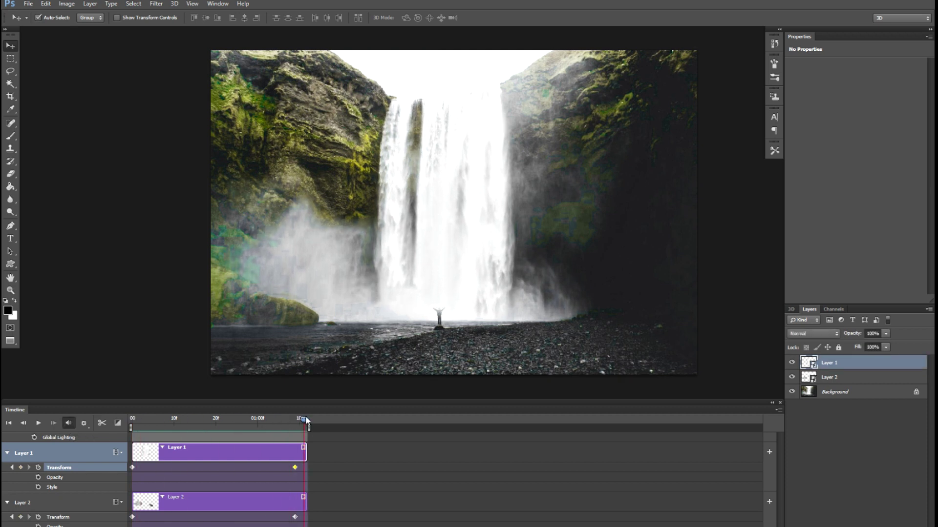
{"action": "key", "text": "XF86AudioLowerVolume"}
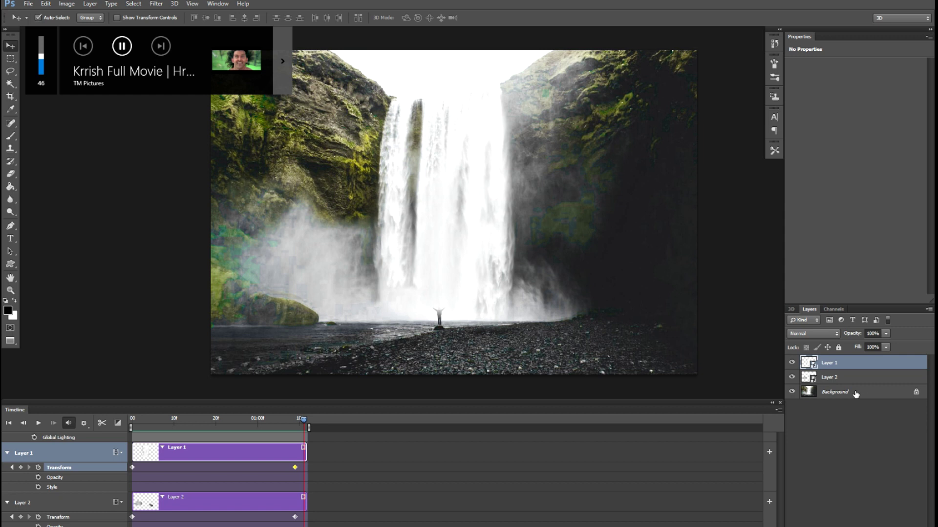
Duplicate the Background layer and move the copy to the top of the stack
{"action": "key", "text": "XF86AudioLowerVolume"}
{"action": "left_click", "coordinate": [845, 393]}
{"action": "key", "text": "ctrl+j"}
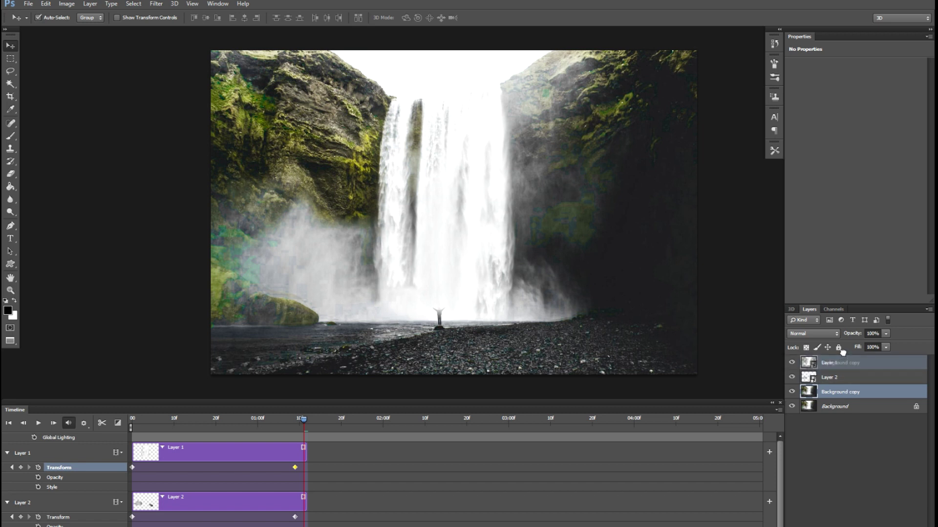
{"action": "mouse_move", "coordinate": [836, 394]}
{"action": "left_mouse_down"}
{"action": "mouse_move", "coordinate": [837, 350]}
{"action": "mouse_move", "coordinate": [838, 362]}
{"action": "left_mouse_up"}
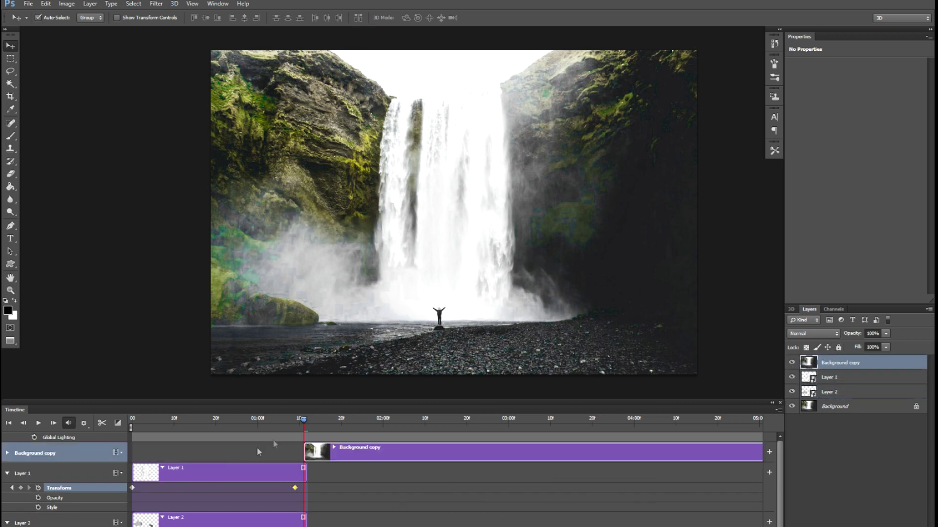
Start the Background copy clip at 0 and trim its end to 01:12, matching Layer 1 and Layer 2
{"action": "left_click_drag", "start_coordinate": [415, 452], "coordinate": [246, 450]}
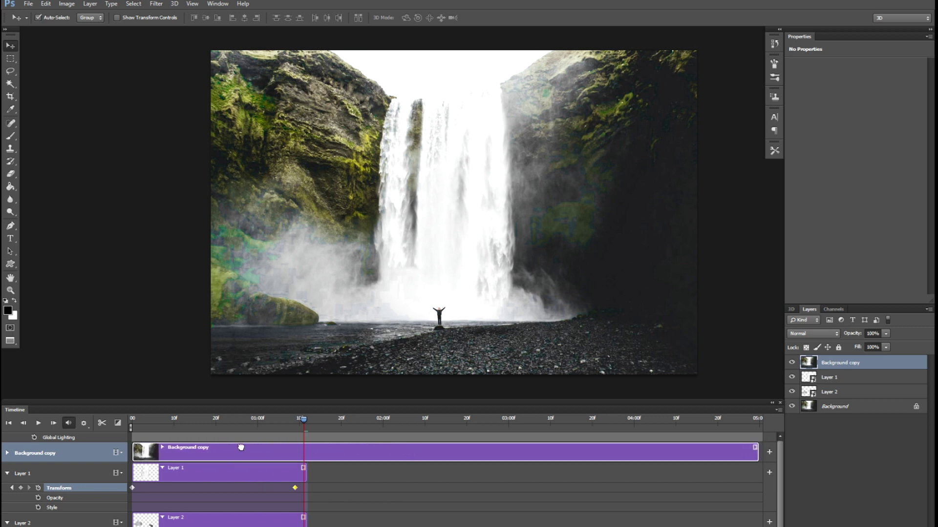
{"action": "left_click_drag", "start_coordinate": [307, 423], "coordinate": [132, 423]}
{"action": "key", "text": "space"}
{"action": "key", "text": "space"}
{"action": "left_click_drag", "start_coordinate": [131, 443], "coordinate": [308, 443]}
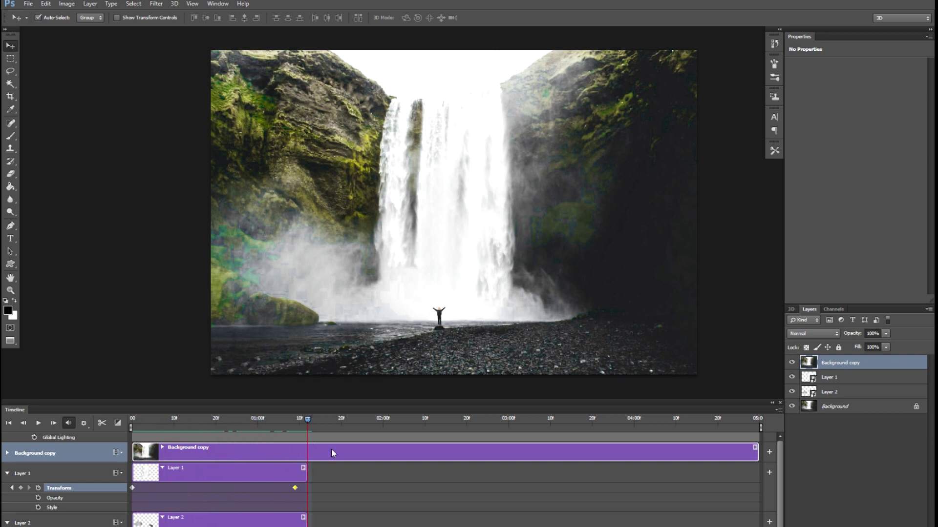
{"action": "key", "text": "c"}
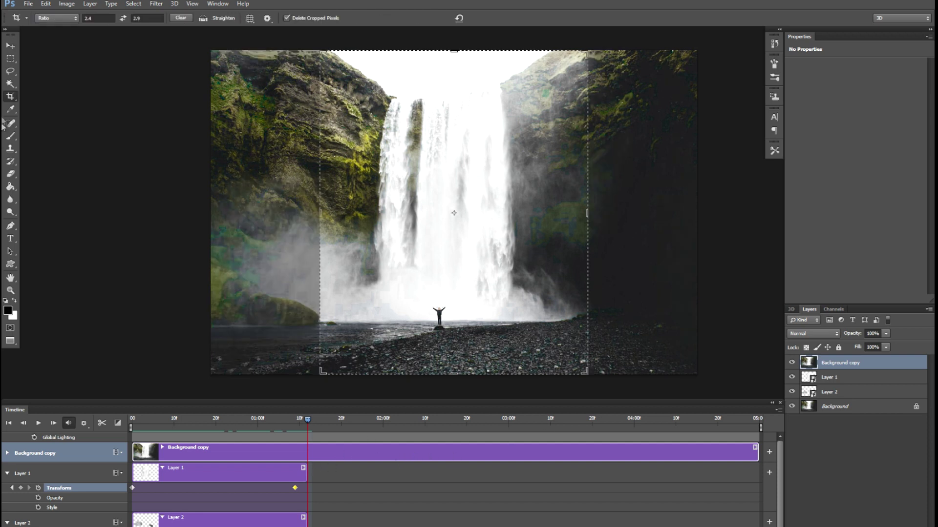
{"action": "left_click", "coordinate": [10, 45]}
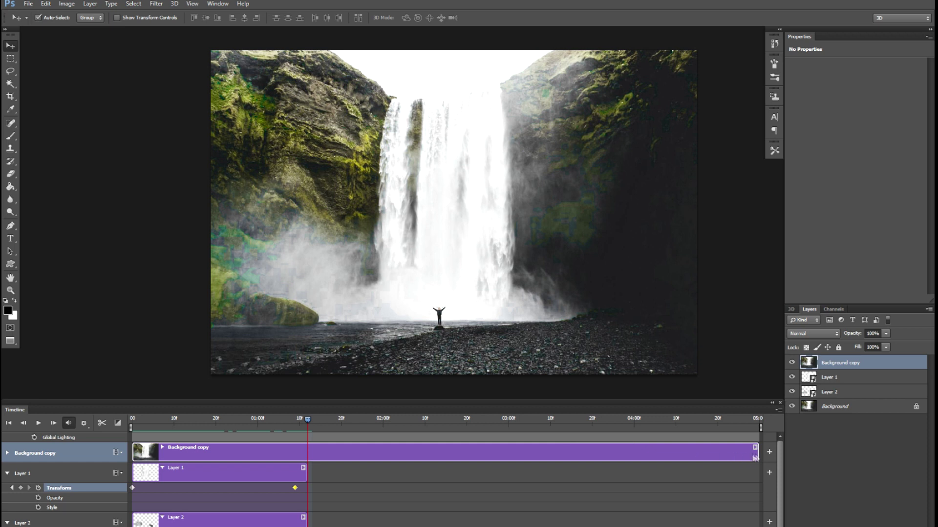
{"action": "left_click_drag", "start_coordinate": [755, 455], "coordinate": [306, 454]}
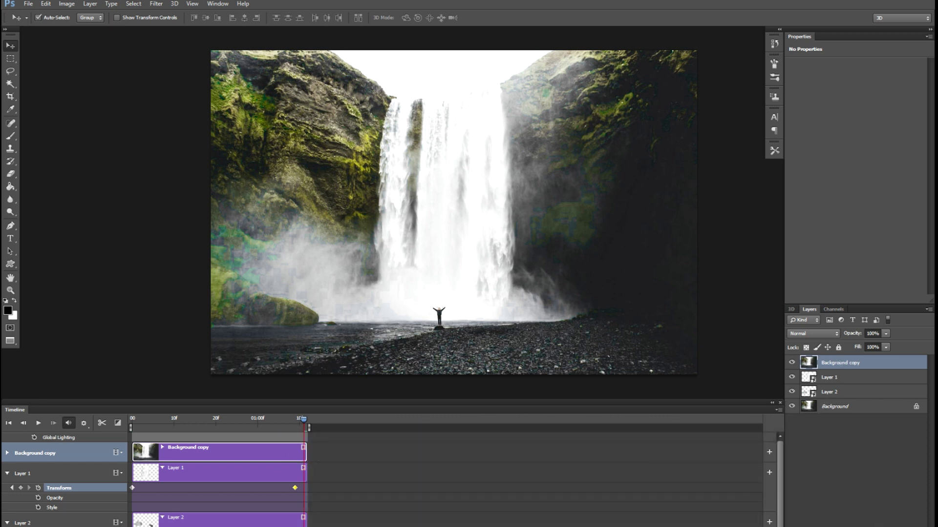
Add a white layer mask to Background copy and check the foreground colour
{"action": "left_click", "coordinate": [867, 525]}
{"action": "left_click", "coordinate": [850, 363]}
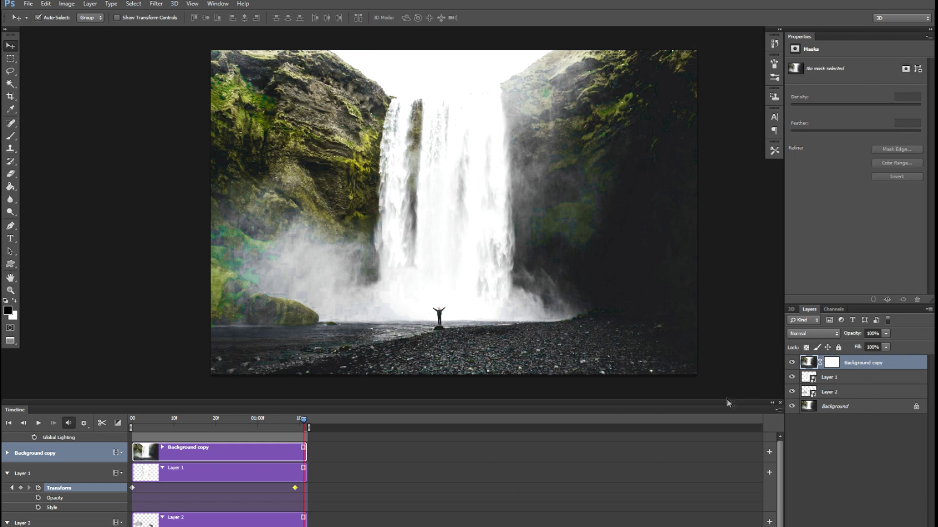
{"action": "left_click", "coordinate": [831, 364]}
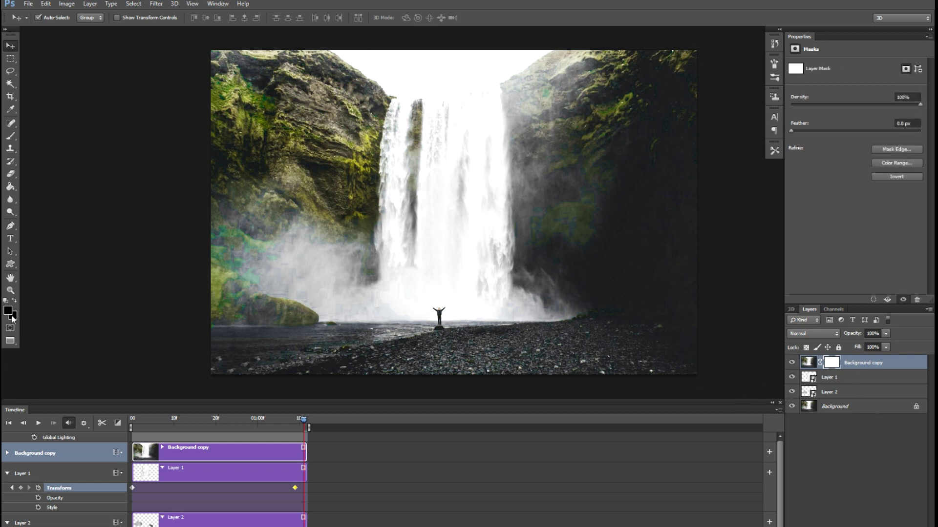
{"action": "left_click", "coordinate": [10, 313]}
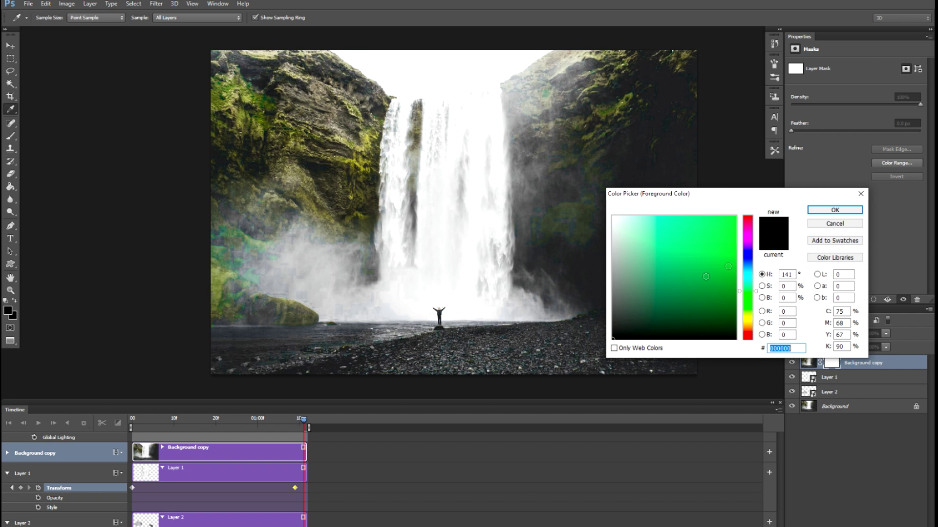
{"action": "left_click", "coordinate": [830, 225]}
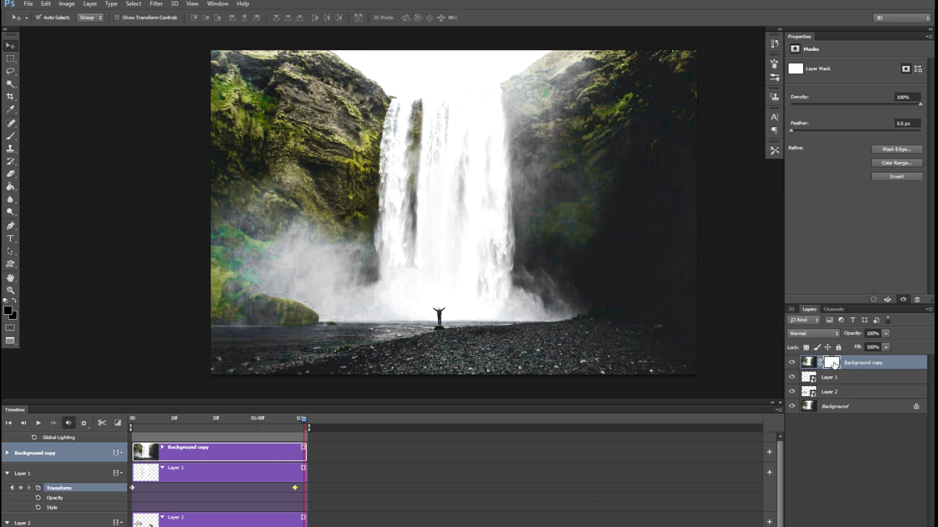
Load the mask as a selection, deselect, add a vector mask, then delete the Background copy layer
{"action": "right_click", "coordinate": [833, 364]}
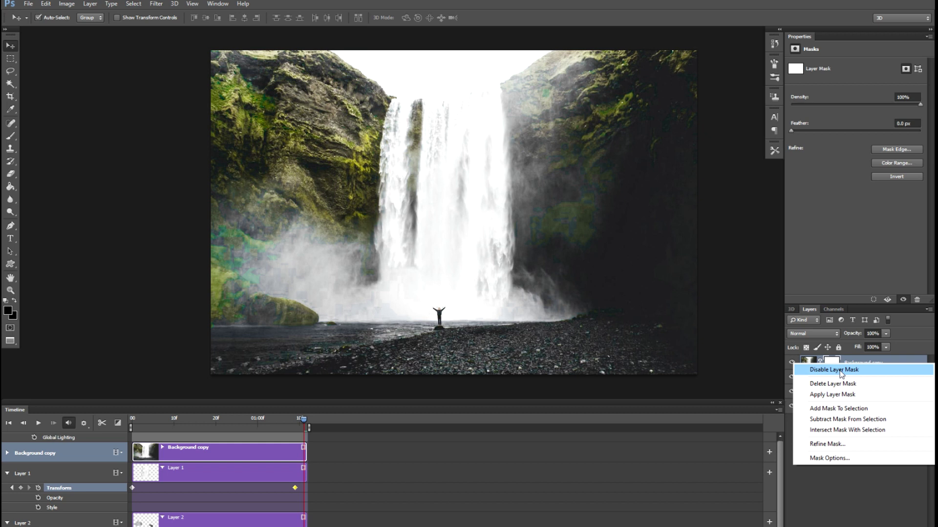
{"action": "left_click", "coordinate": [838, 409]}
{"action": "key", "text": "ctrl+d"}
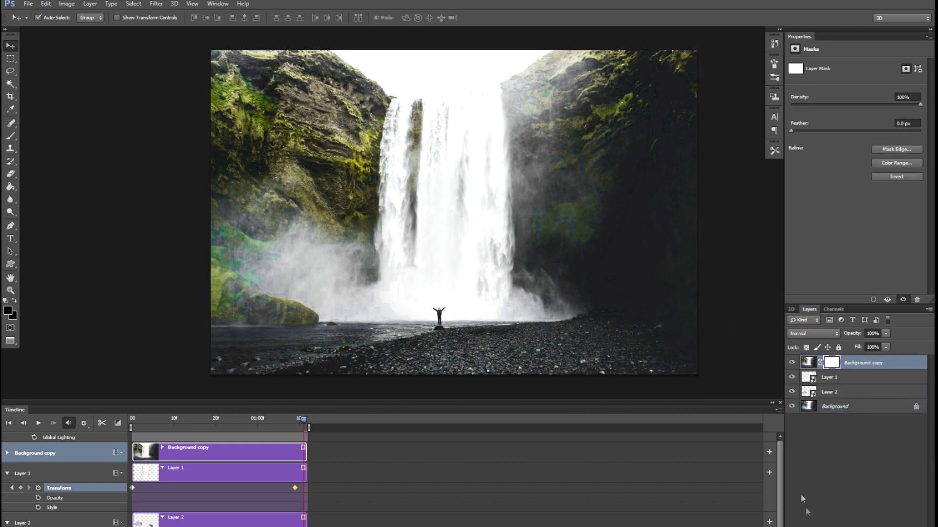
{"action": "left_click", "coordinate": [918, 69]}
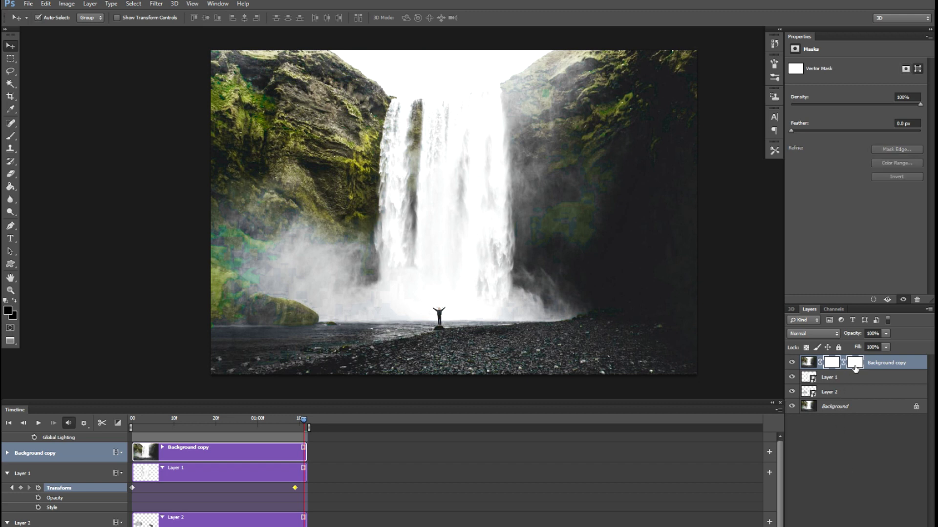
{"action": "key", "text": "Delete"}
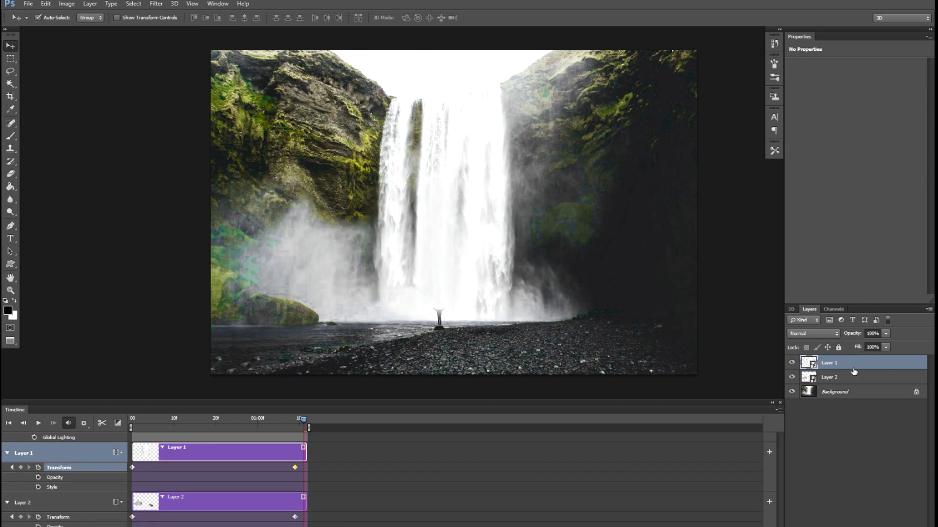
Duplicate Background to the top, run its clip from 00 to 01:10, and add a white layer mask
{"action": "left_click", "coordinate": [831, 392]}
{"action": "key", "text": "ctrl+j"}
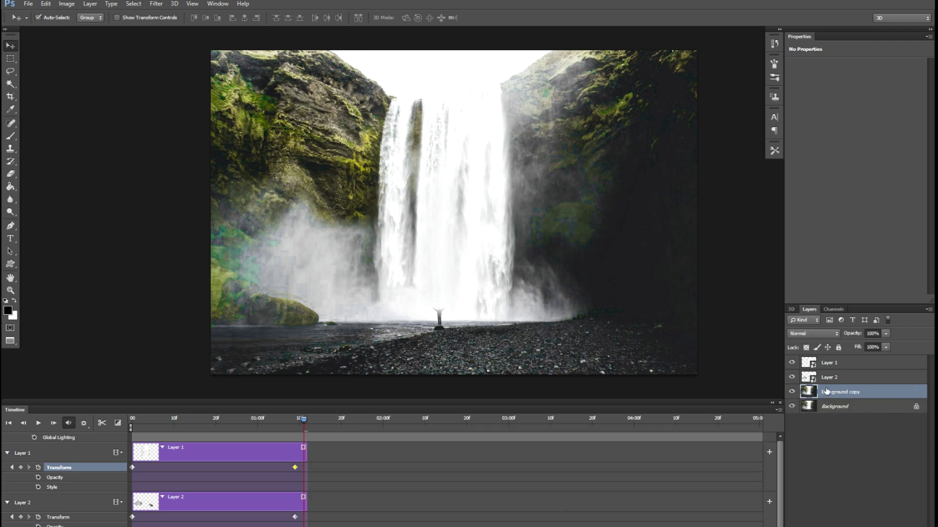
{"action": "left_click_drag", "start_coordinate": [826, 393], "coordinate": [830, 361]}
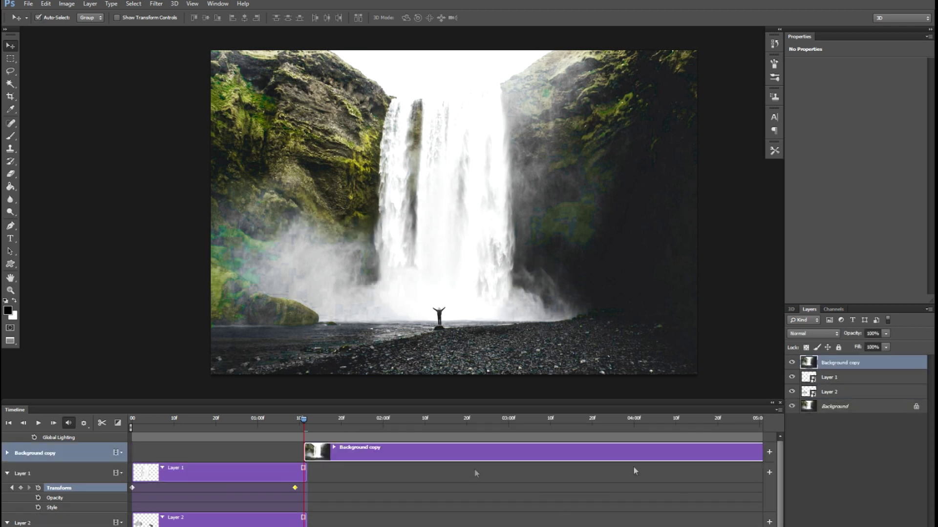
{"action": "left_click_drag", "start_coordinate": [350, 453], "coordinate": [179, 455]}
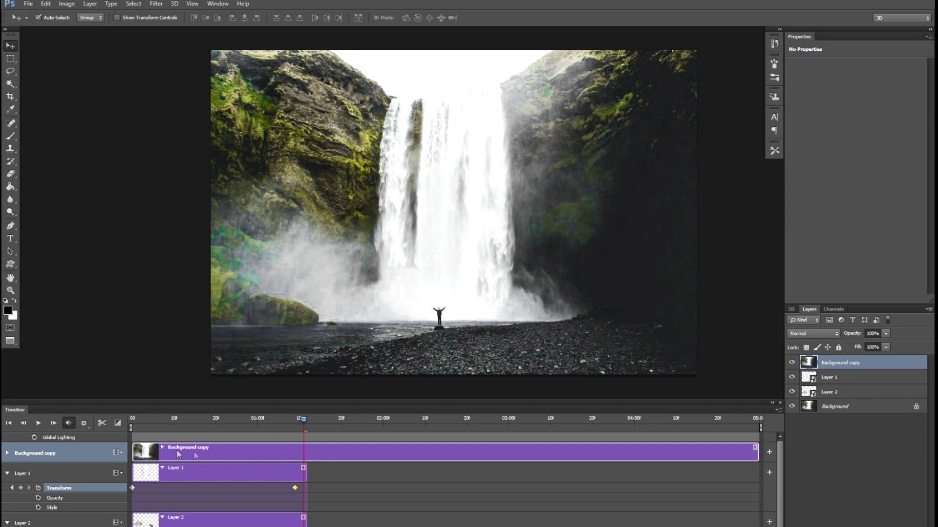
{"action": "left_click_drag", "start_coordinate": [756, 453], "coordinate": [306, 453]}
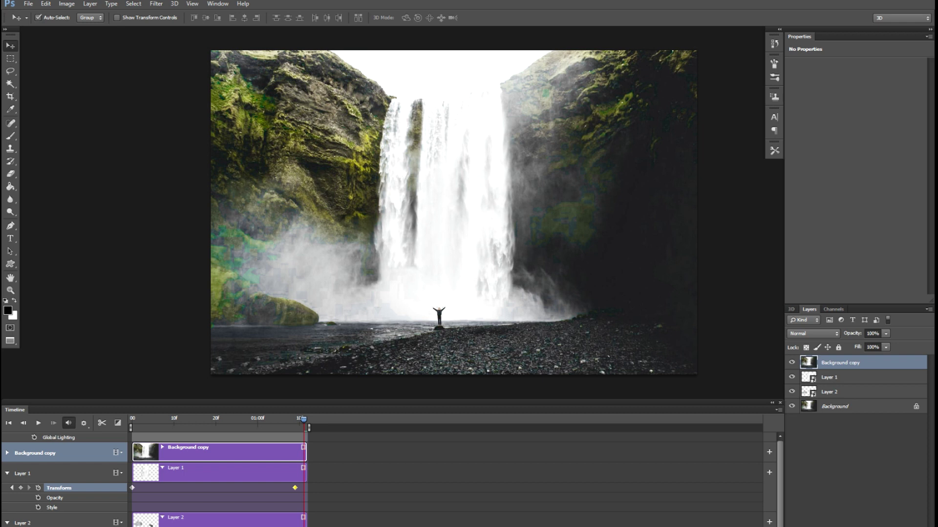
{"action": "left_click", "coordinate": [845, 525]}
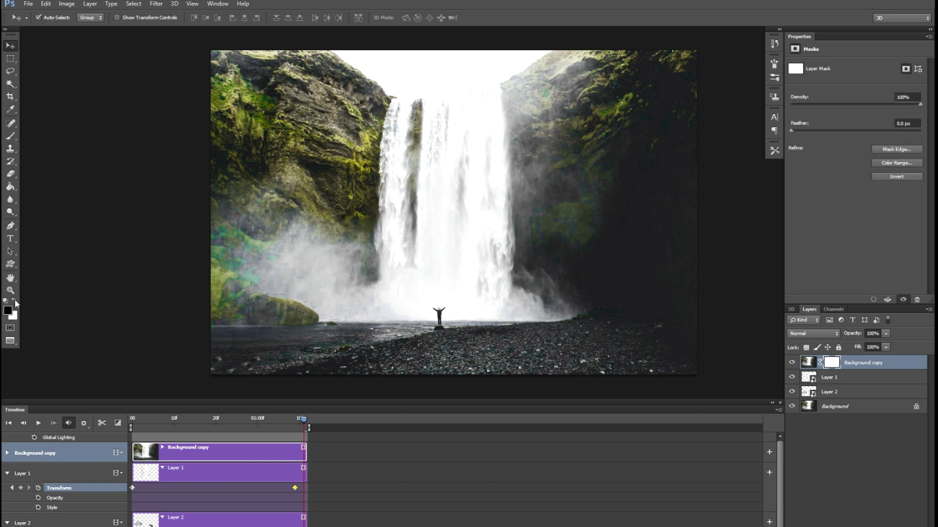
Set the background colour to pure black
{"action": "left_click", "coordinate": [13, 315]}
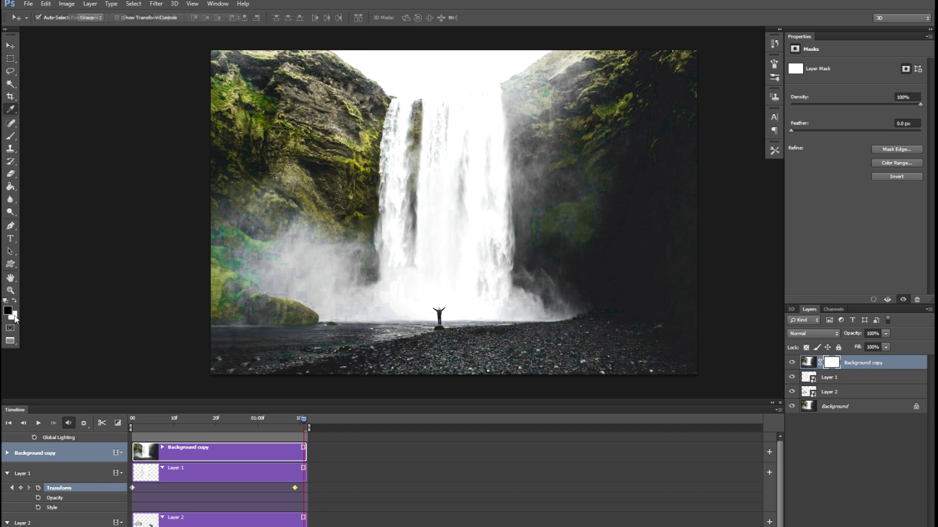
{"action": "left_click_drag", "start_coordinate": [730, 277], "coordinate": [504, 385]}
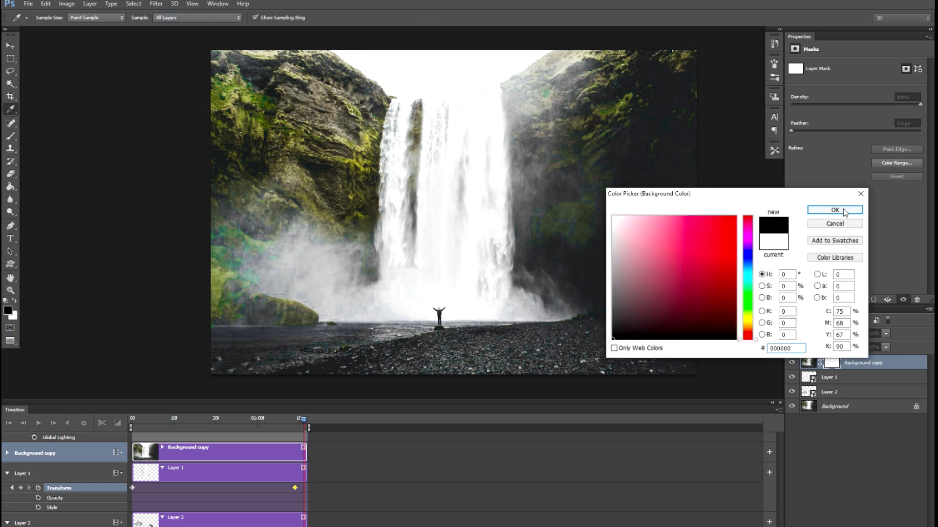
{"action": "left_click", "coordinate": [844, 210]}
Paint black on the mask's lower left with a small hard round brush
{"action": "left_click", "coordinate": [11, 136]}
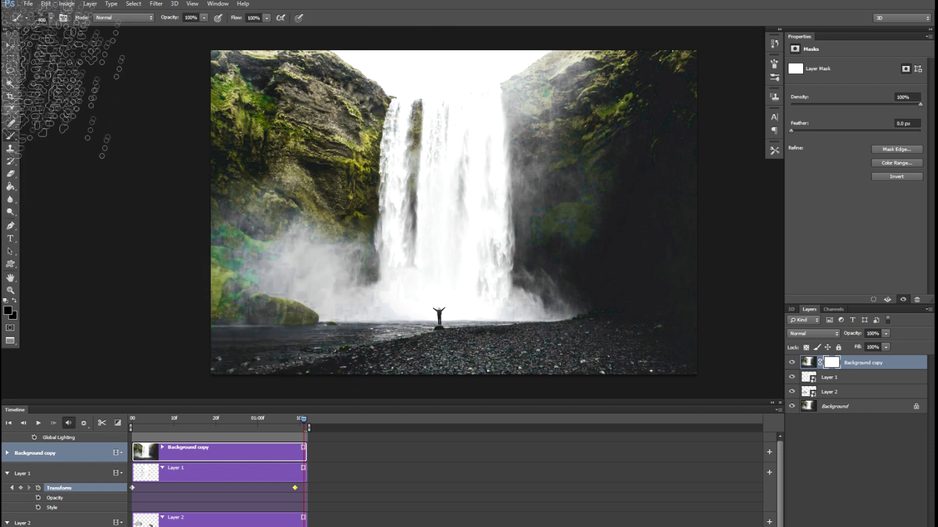
{"action": "left_click", "coordinate": [51, 18]}
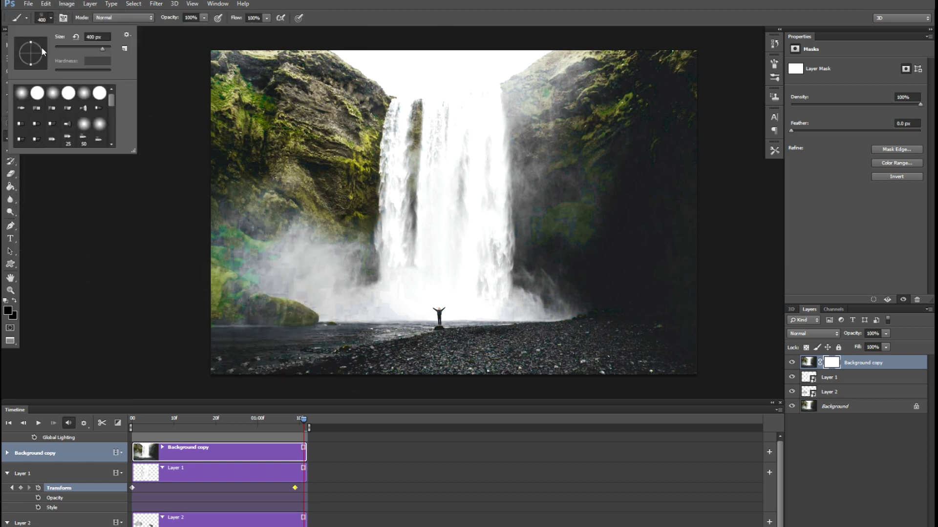
{"action": "left_click", "coordinate": [36, 94]}
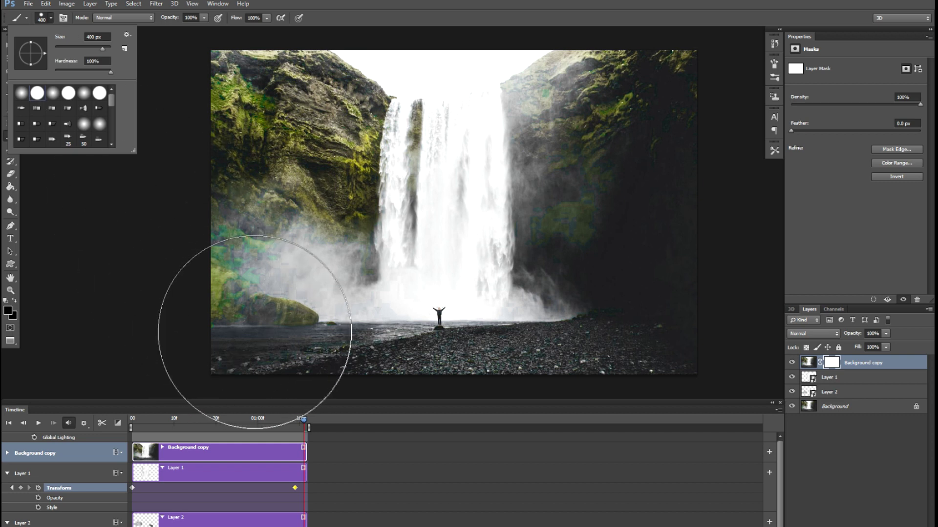
{"action": "key", "text": "Return"}
{"action": "key", "text": "bracketleft"}
{"action": "key", "text": "bracketleft"}
{"action": "key", "text": "bracketleft"}
{"action": "key", "text": "bracketleft"}
{"action": "left_click", "coordinate": [256, 311]}
{"action": "key", "text": "bracketleft"}
{"action": "key", "text": "bracketleft"}
{"action": "key", "text": "bracketleft"}
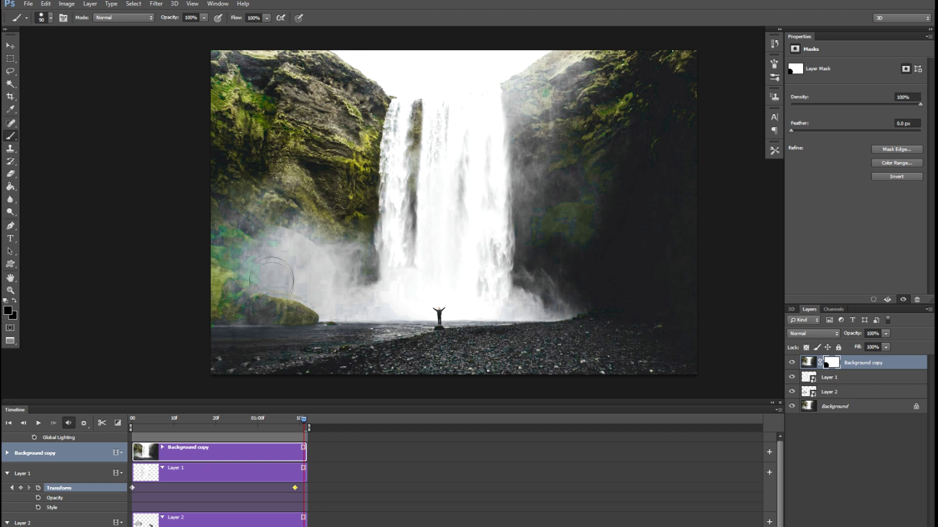
Cycle through the painting tool flyout and return to the regular Brush tool
{"action": "right_click", "coordinate": [13, 140]}
{"action": "left_click", "coordinate": [47, 145]}
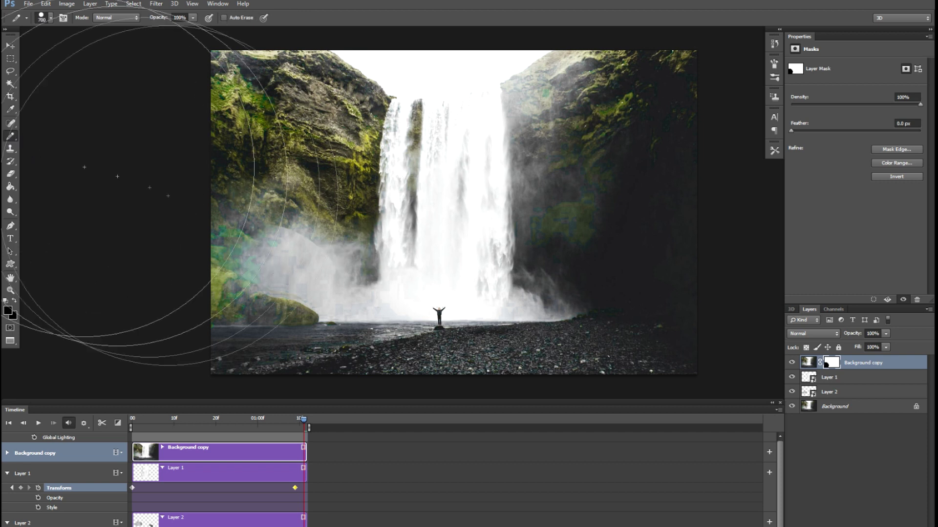
{"action": "right_click", "coordinate": [20, 136]}
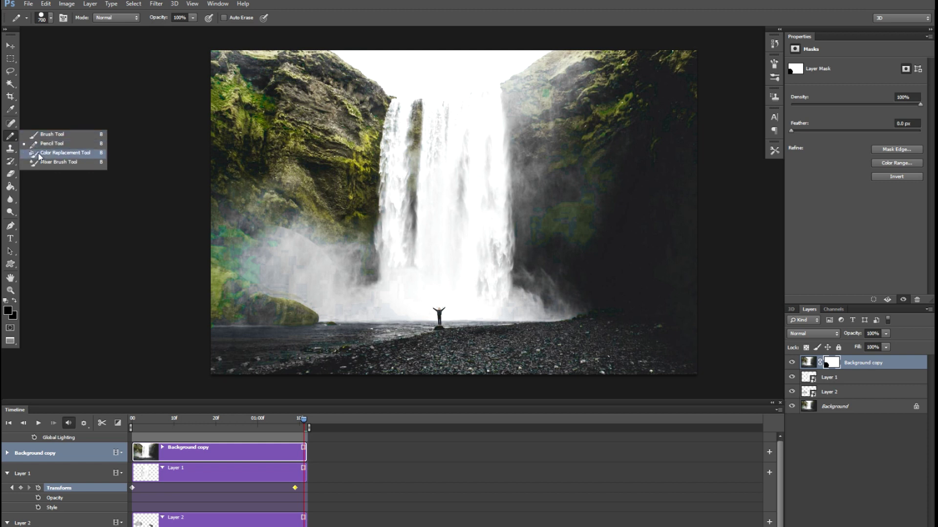
{"action": "left_click", "coordinate": [46, 155]}
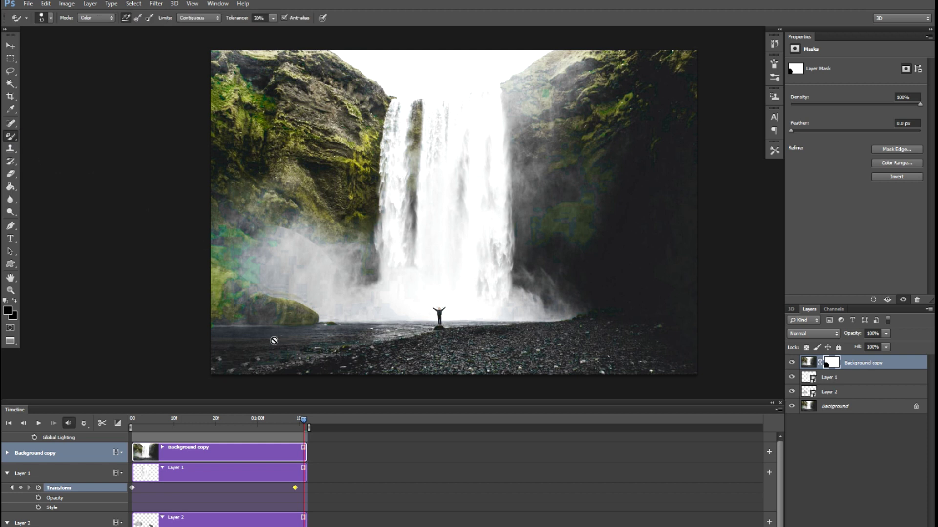
{"action": "left_click", "coordinate": [11, 123]}
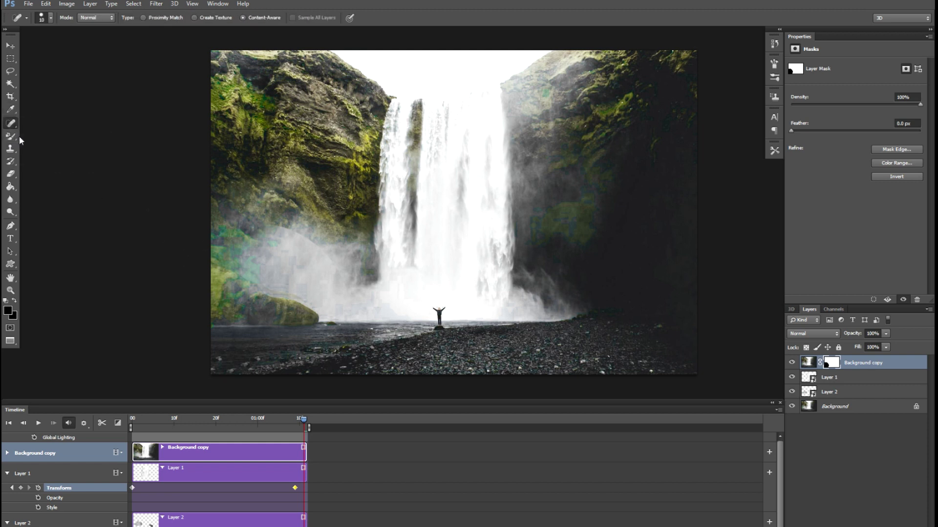
{"action": "left_click", "coordinate": [10, 137]}
{"action": "left_click", "coordinate": [30, 140]}
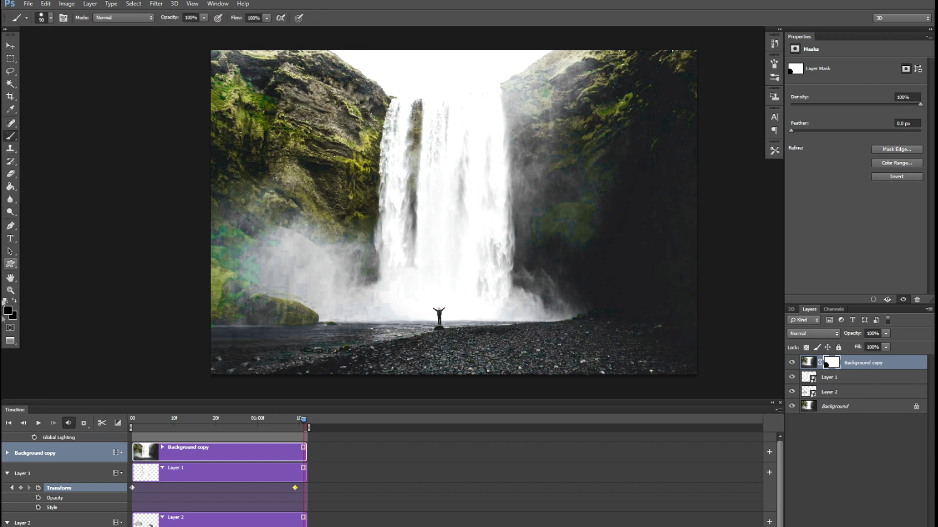
Paint the figure below the waterfall black on the mask and return the playhead to 00
{"action": "left_click", "coordinate": [7, 310]}
{"action": "left_click", "coordinate": [834, 224]}
{"action": "mouse_move", "coordinate": [406, 298]}
{"action": "left_mouse_down"}
{"action": "mouse_move", "coordinate": [518, 303]}
{"action": "mouse_move", "coordinate": [633, 282]}
{"action": "left_mouse_up"}
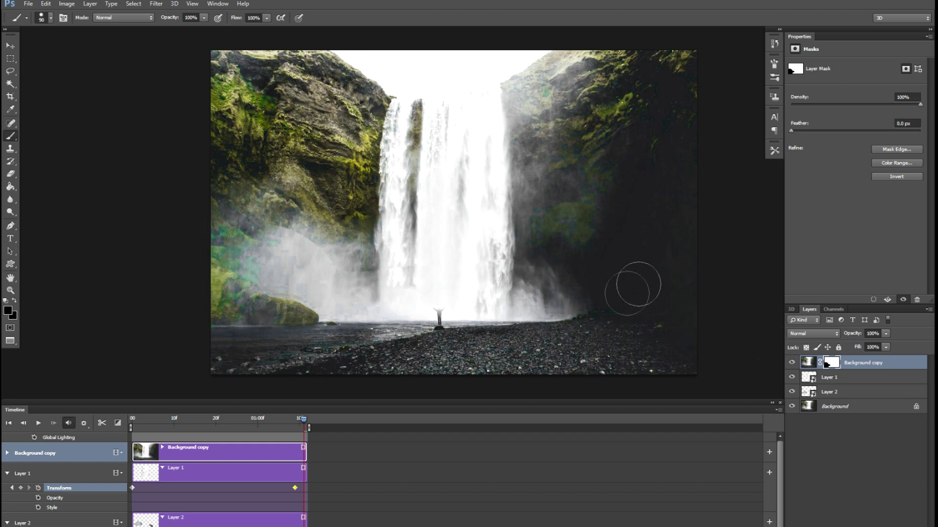
{"action": "left_click_drag", "start_coordinate": [307, 425], "coordinate": [100, 440]}
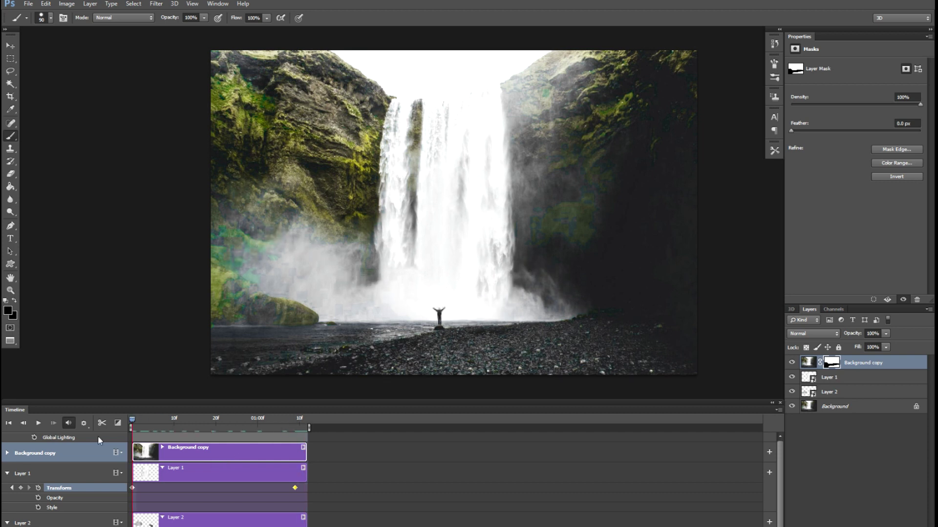
While playing, paint the mist areas black, then enlarge the brush to 200 and paint the rest
{"action": "key", "text": "space"}
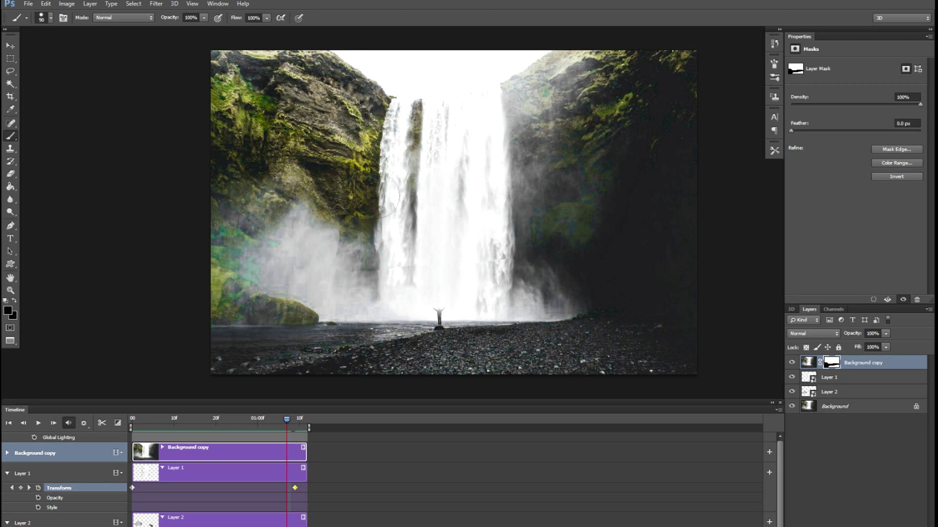
{"action": "left_click_drag", "start_coordinate": [342, 220], "coordinate": [318, 306]}
{"action": "mouse_move", "coordinate": [513, 283]}
{"action": "left_mouse_down"}
{"action": "mouse_move", "coordinate": [503, 79]}
{"action": "mouse_move", "coordinate": [391, 99]}
{"action": "left_mouse_up"}
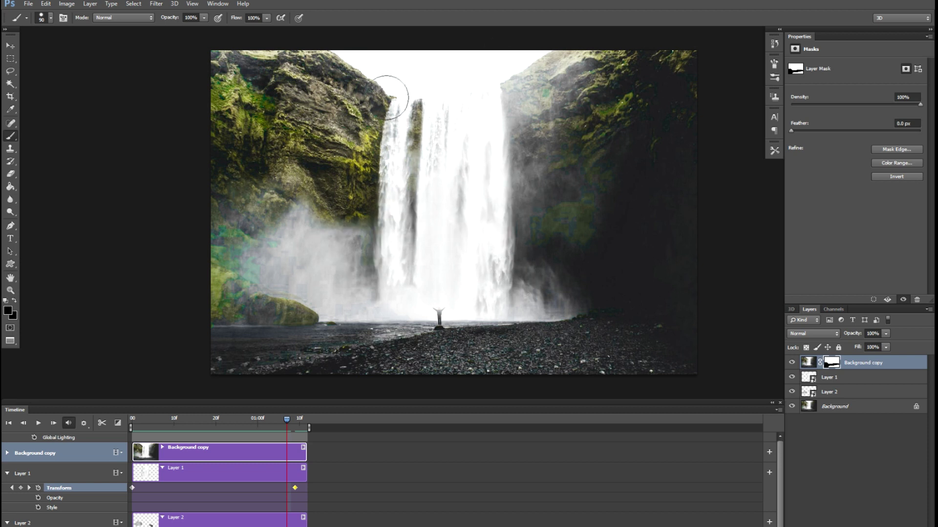
{"action": "key", "text": "bracketright"}
{"action": "key", "text": "bracketright"}
{"action": "key", "text": "bracketright"}
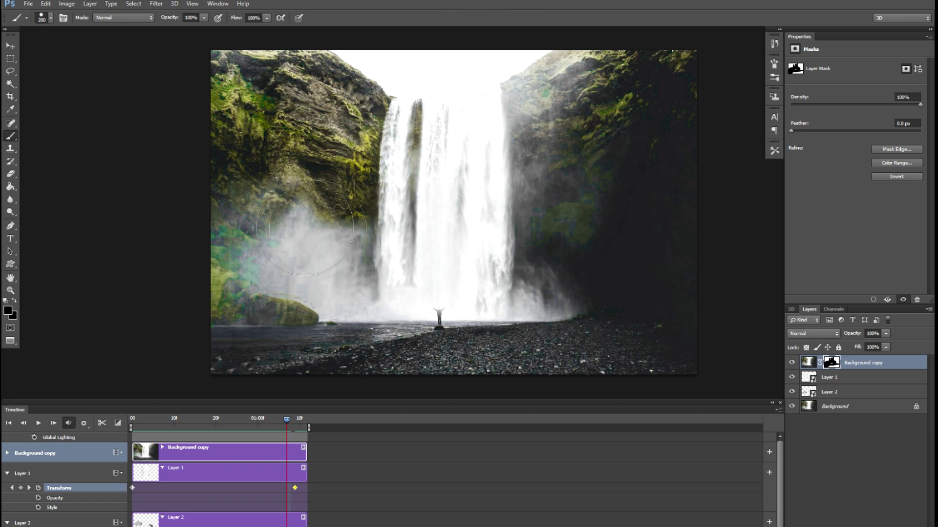
{"action": "left_click_drag", "start_coordinate": [596, 218], "coordinate": [554, 272]}
Rewind to the first frame and replay the animation to preview the mist loop
{"action": "left_click_drag", "start_coordinate": [285, 426], "coordinate": [99, 429]}
{"action": "key", "text": "space"}
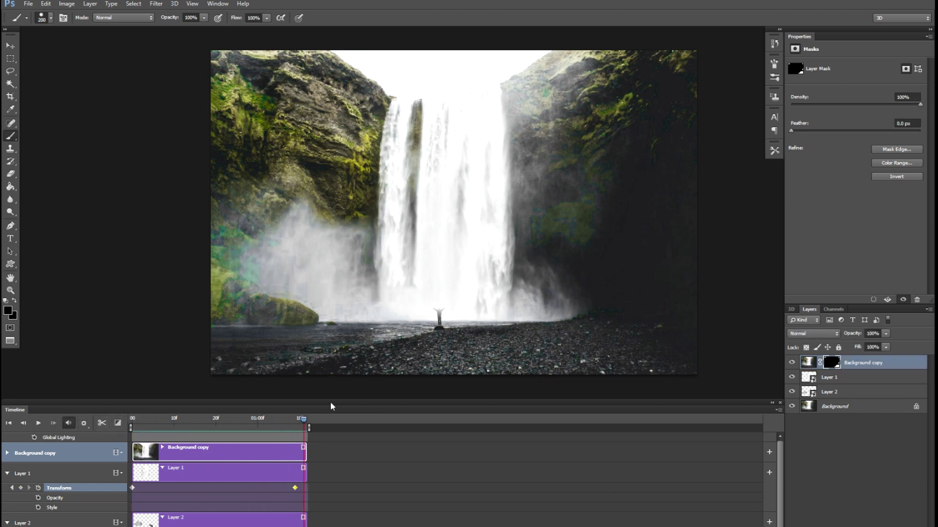
{"action": "left_click_drag", "start_coordinate": [302, 426], "coordinate": [221, 435]}
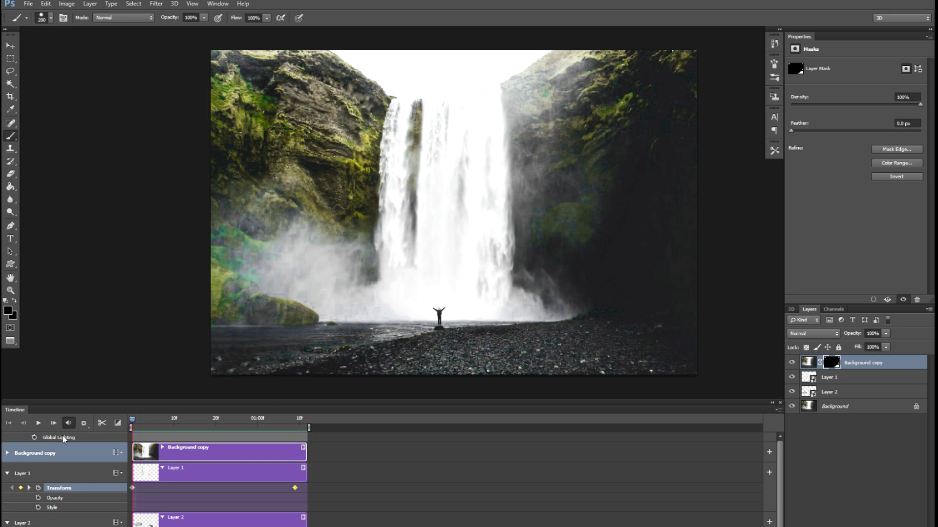
{"action": "key", "text": "space"}
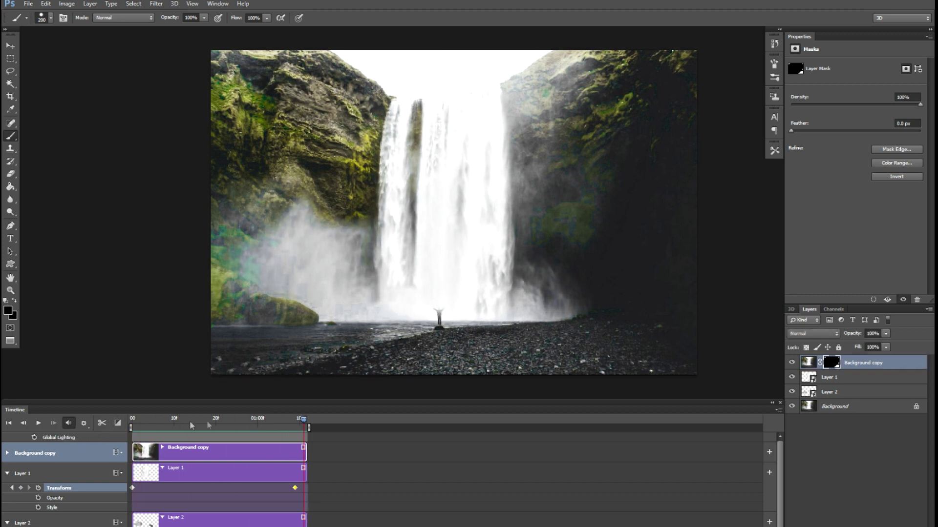